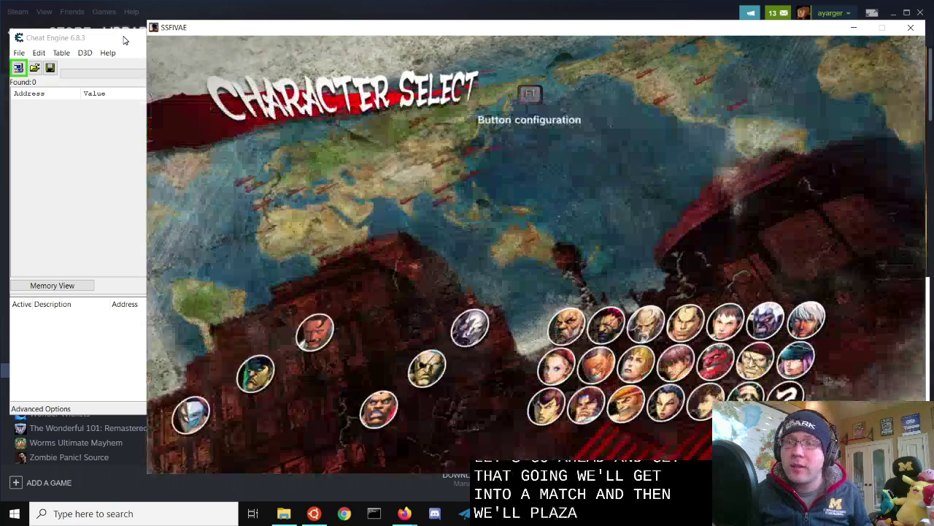
Choose Chun-Li as the fighter with her default customization, start the match and pause it once the fight begins.
key(Left)
key(Left)
key(Return)
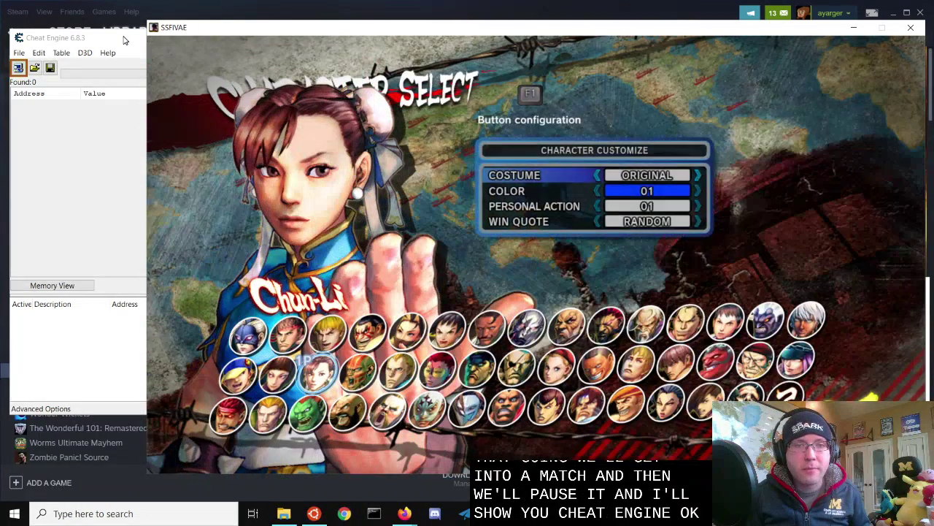
key(Return)
key(Return)
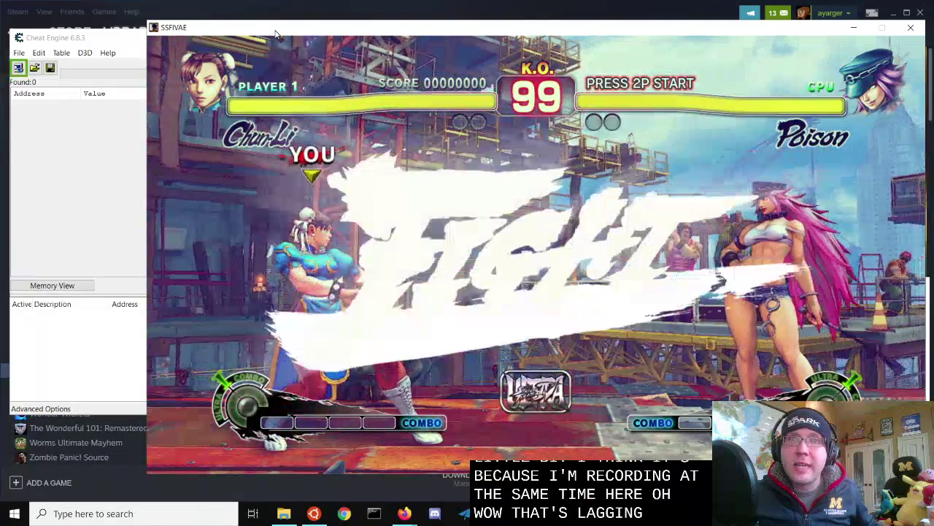
key(Escape)
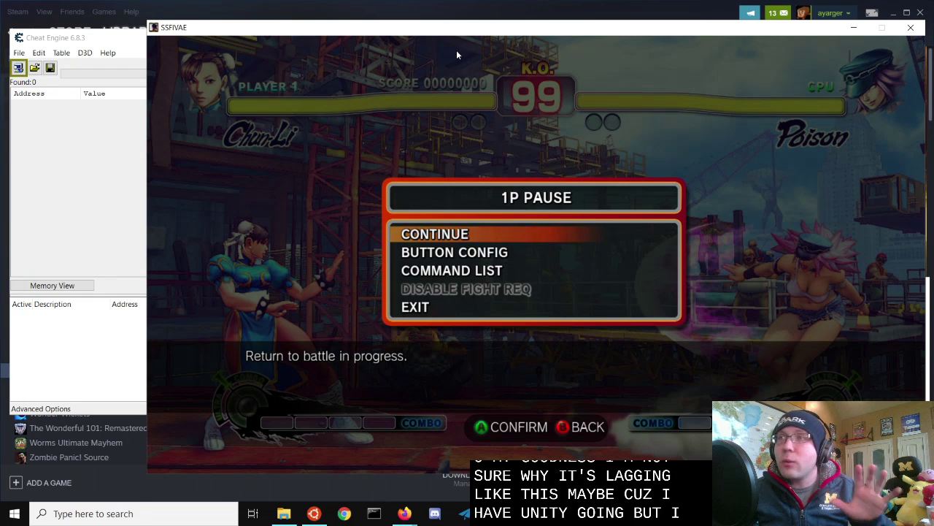
Switch to Cheat Engine and attach it to the SSFIVAE game process.
click(82, 43)
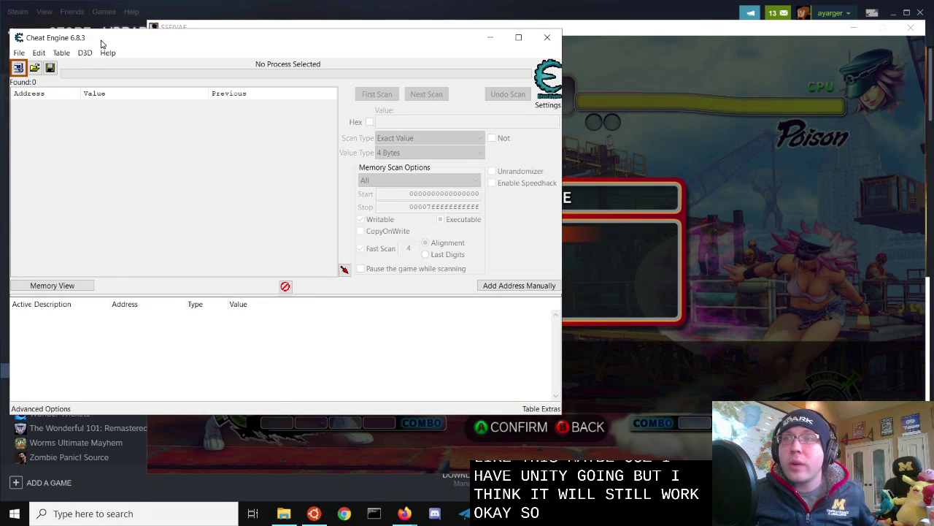
mouse_move(104, 38)
mouse_down()
mouse_move(121, 46)
mouse_move(113, 47)
mouse_up()
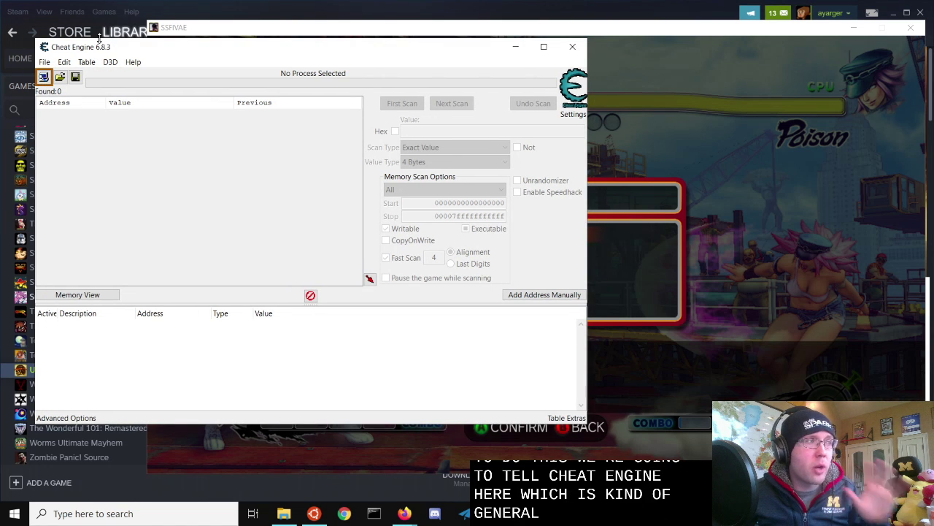
click(44, 77)
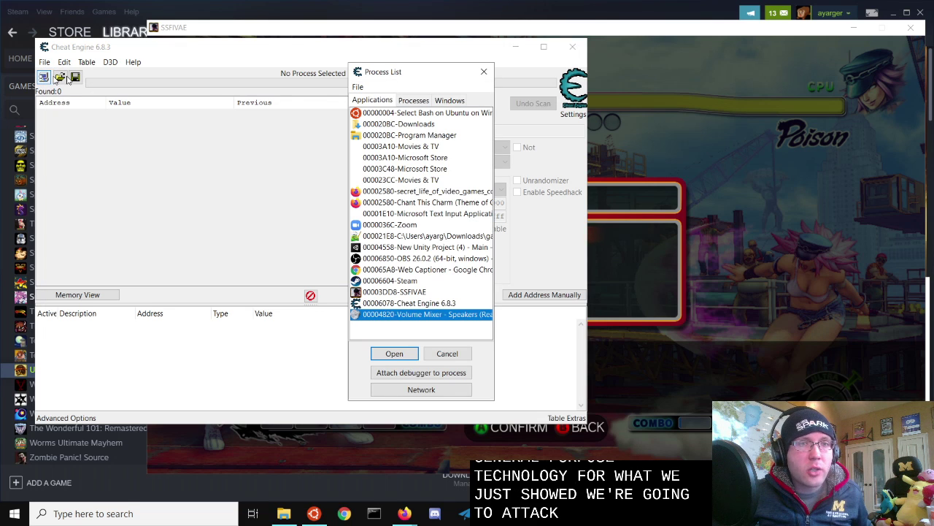
click(426, 292)
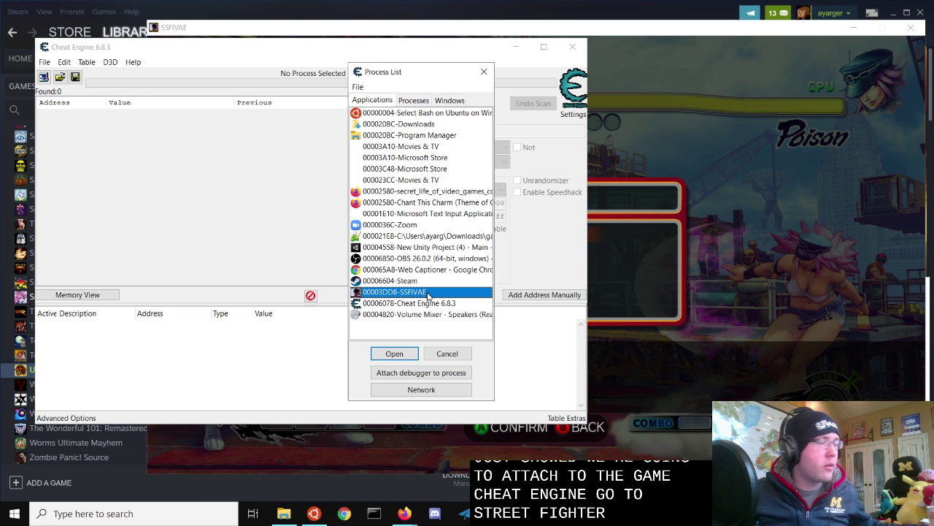
click(395, 354)
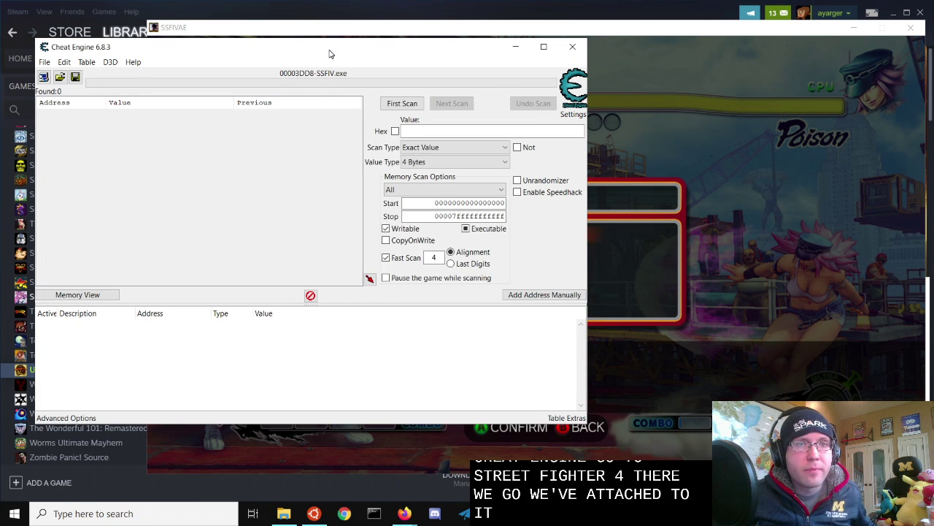
drag(329, 53, 336, 59)
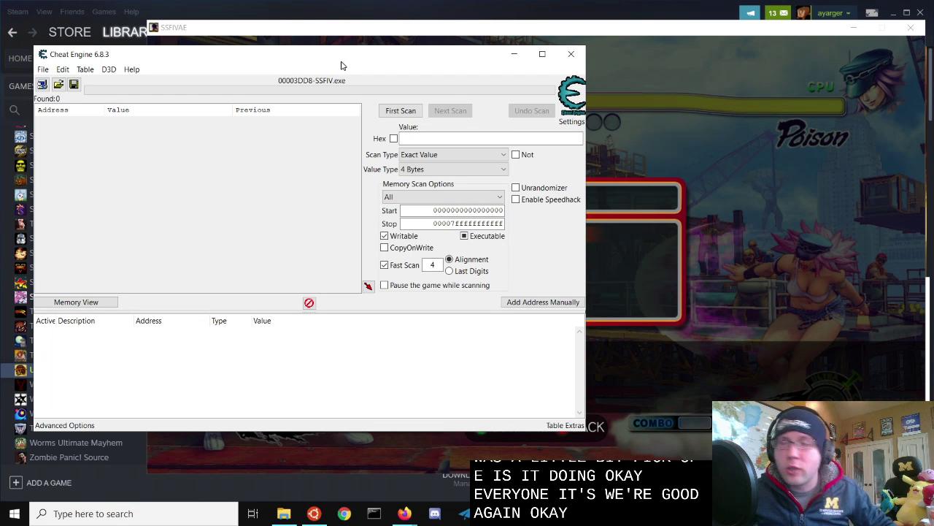
drag(137, 61, 136, 58)
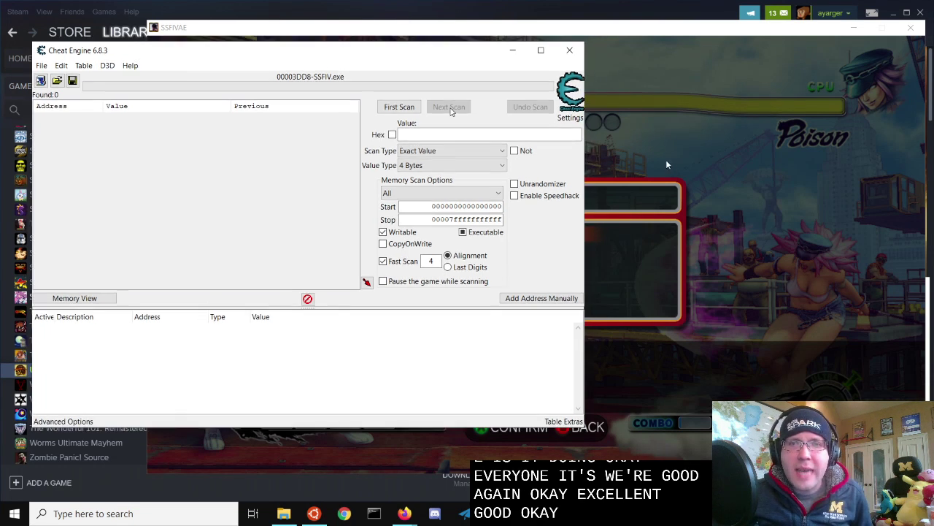
click(407, 110)
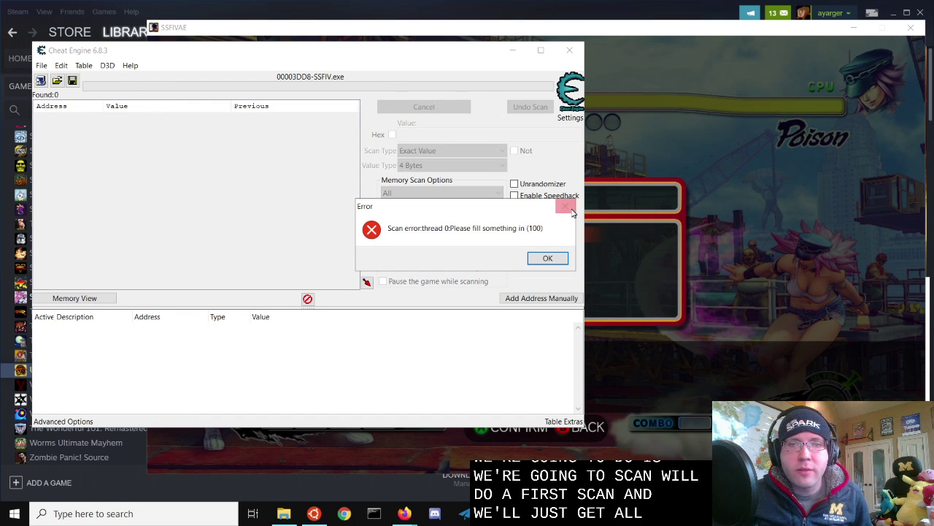
click(574, 213)
drag(403, 56, 412, 51)
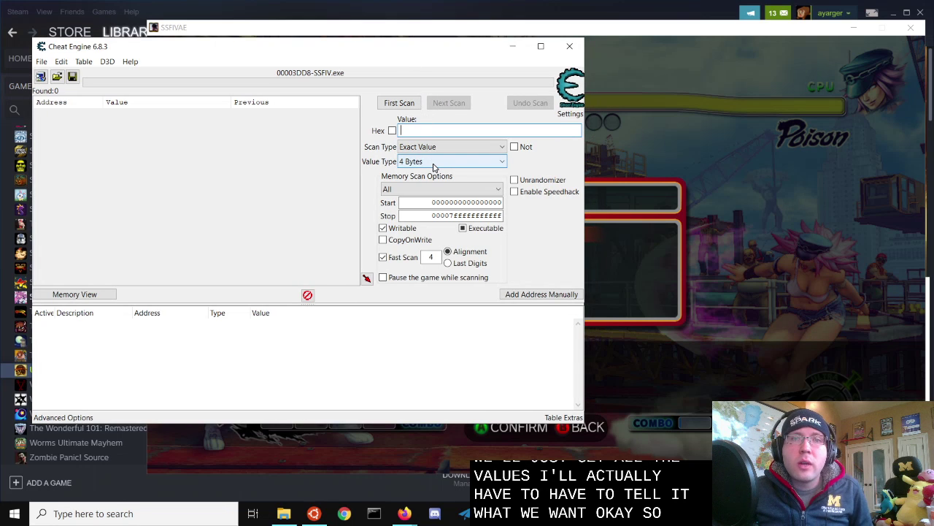
Run a first scan for 2 Bytes values using the scan type "Smaller than..." with the value 1500.
click(434, 162)
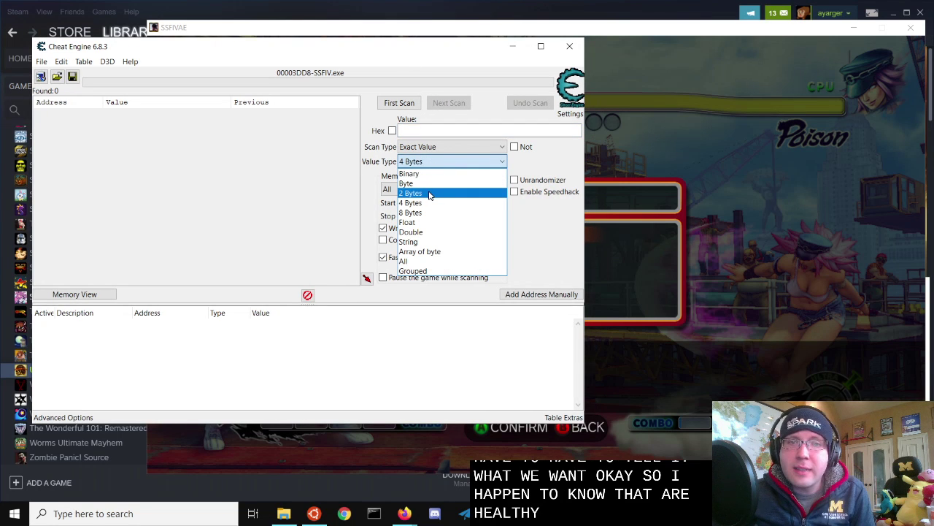
click(431, 194)
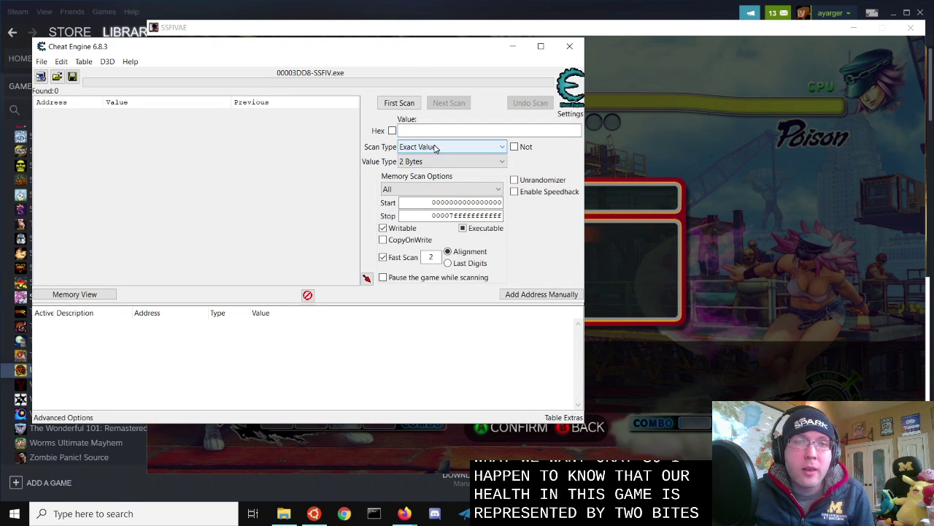
click(436, 147)
click(433, 178)
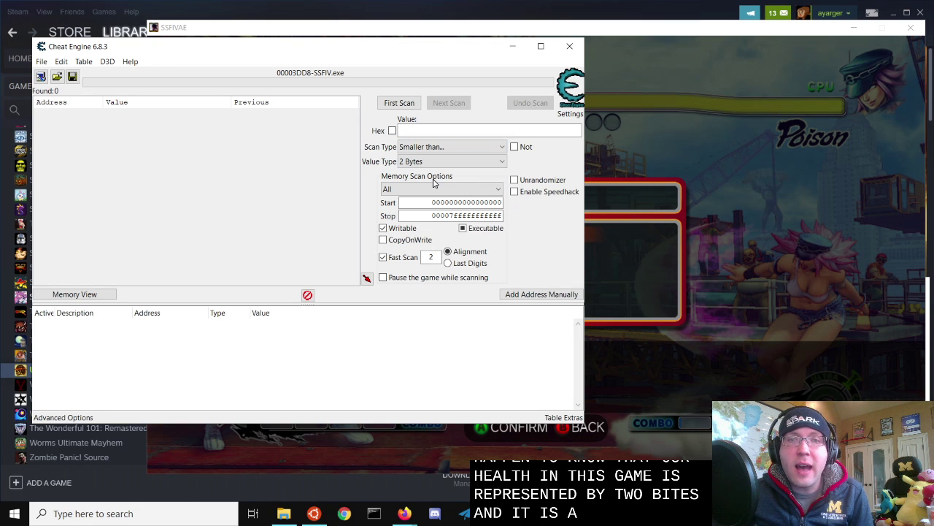
click(450, 129)
text(1500)
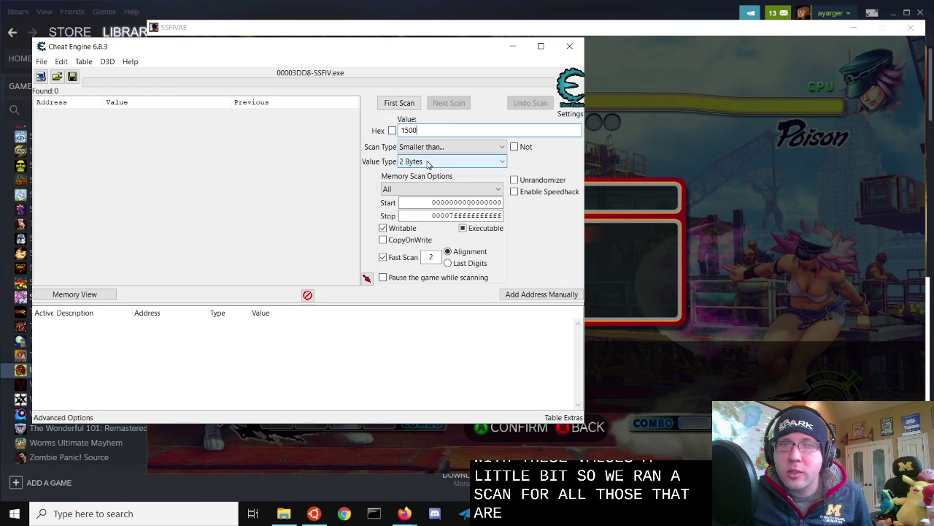
click(403, 104)
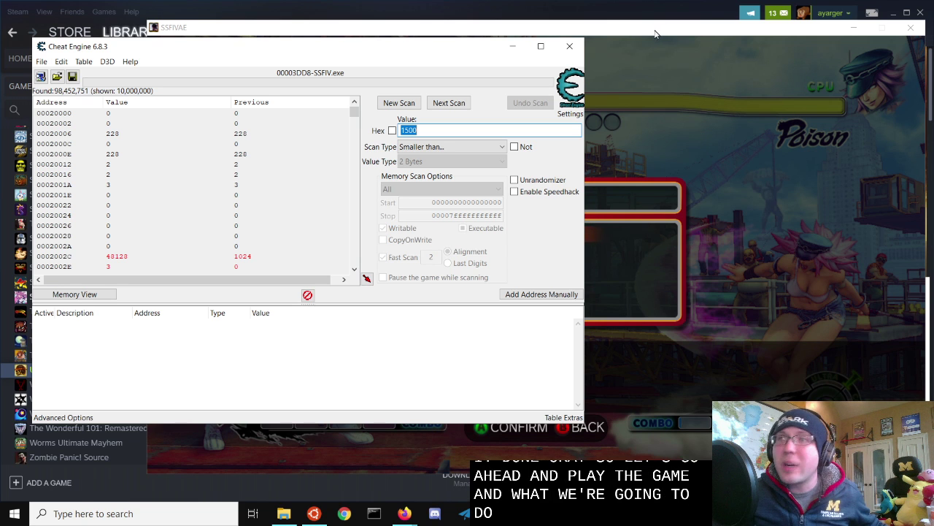
Switch to the SSFIVAE game, resume the fight until Chun-Li takes damage, and pause it again.
click(657, 34)
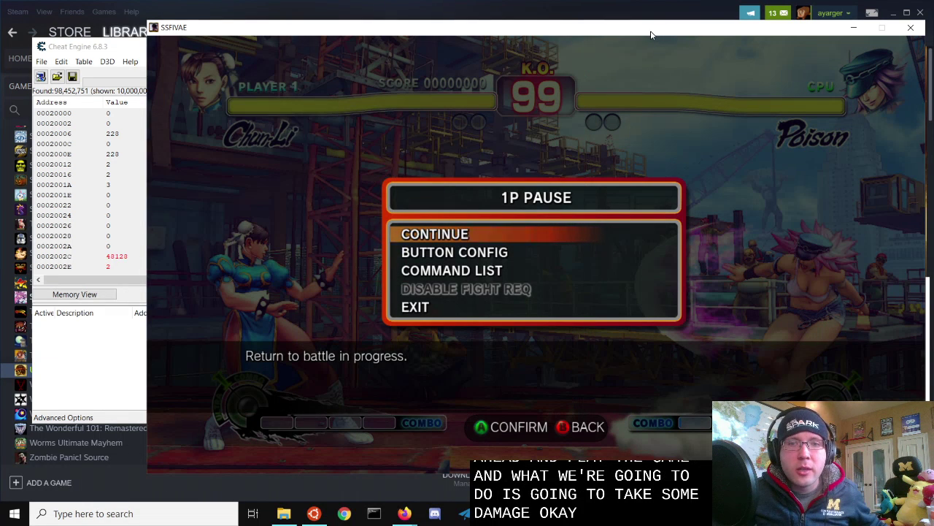
key(Return)
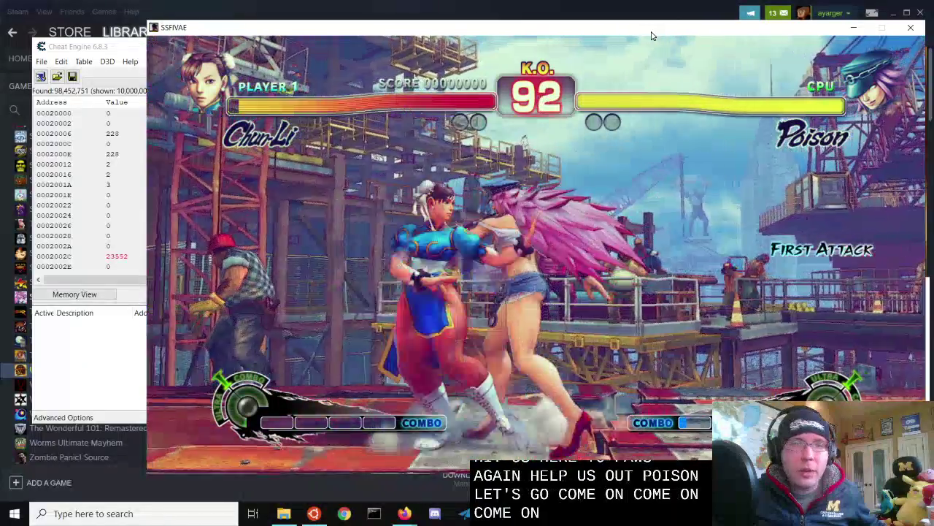
key(Escape)
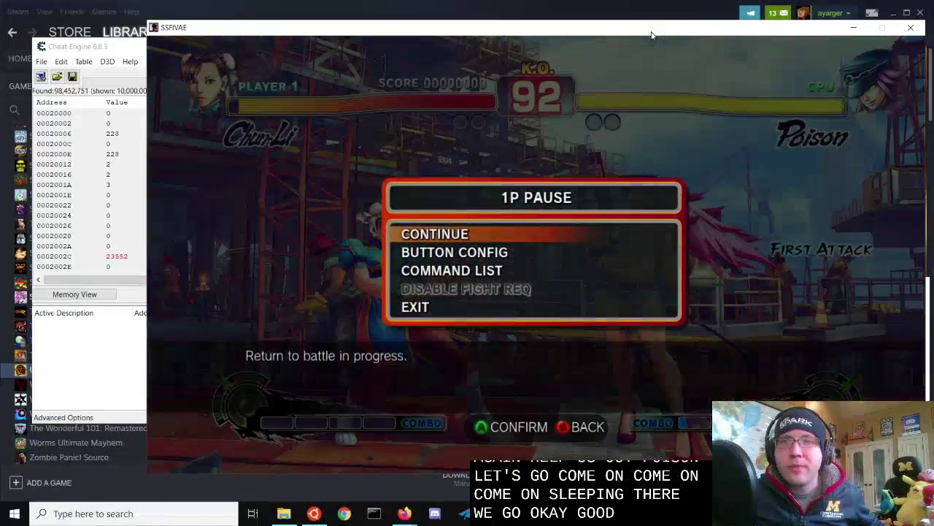
Return to Cheat Engine and narrow the found addresses with a next scan of type "Decreased value".
click(109, 47)
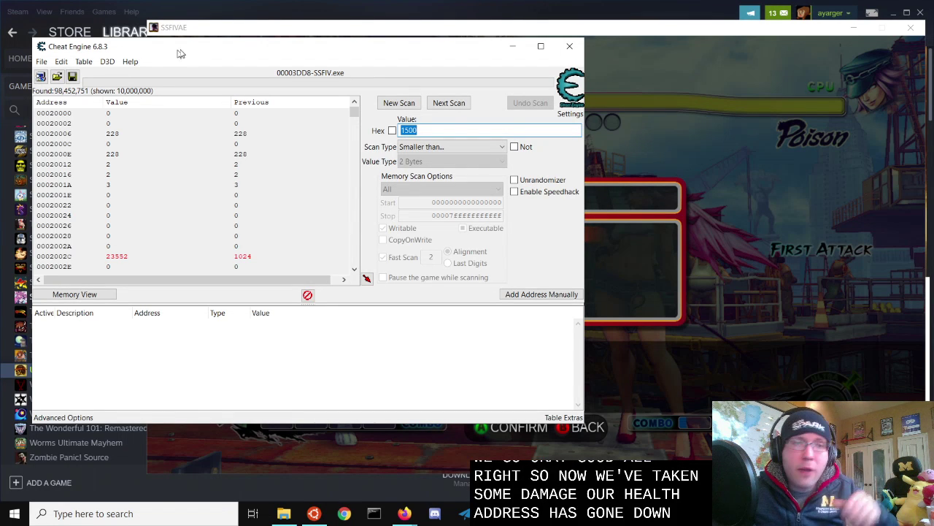
click(438, 147)
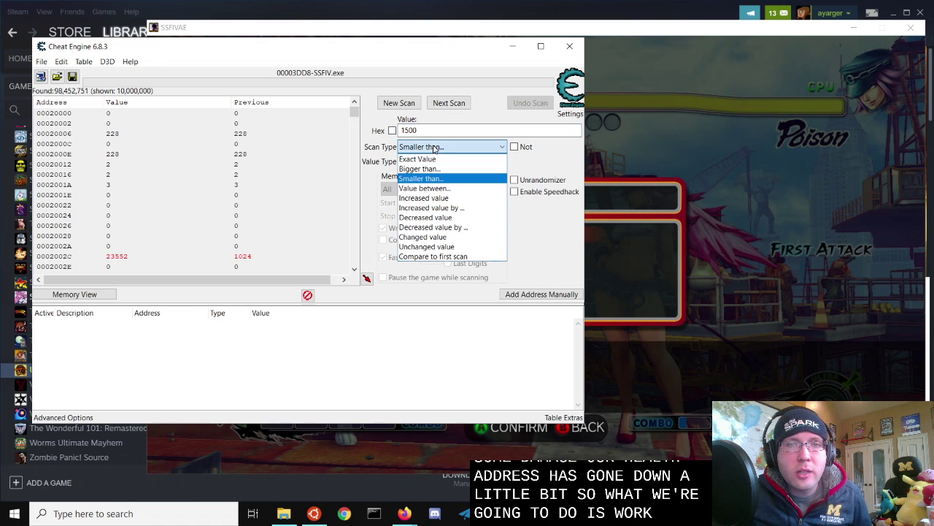
click(438, 217)
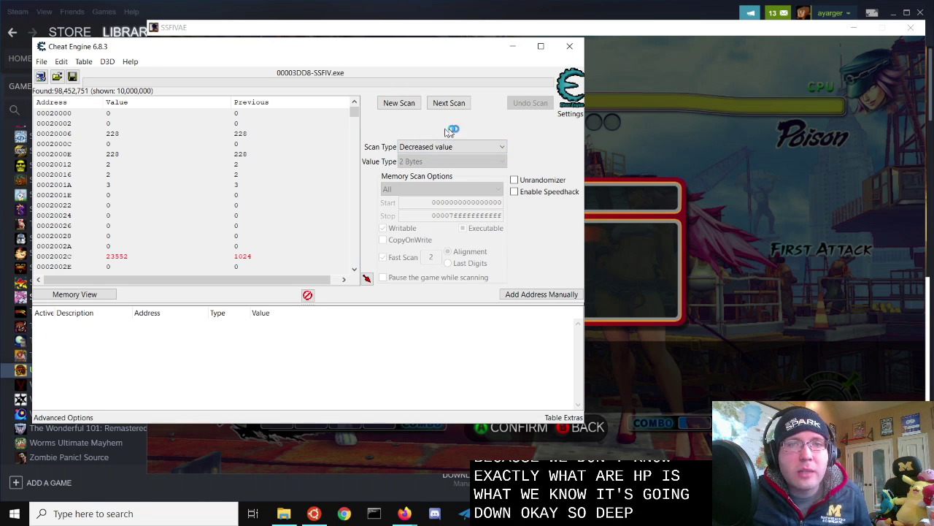
click(463, 106)
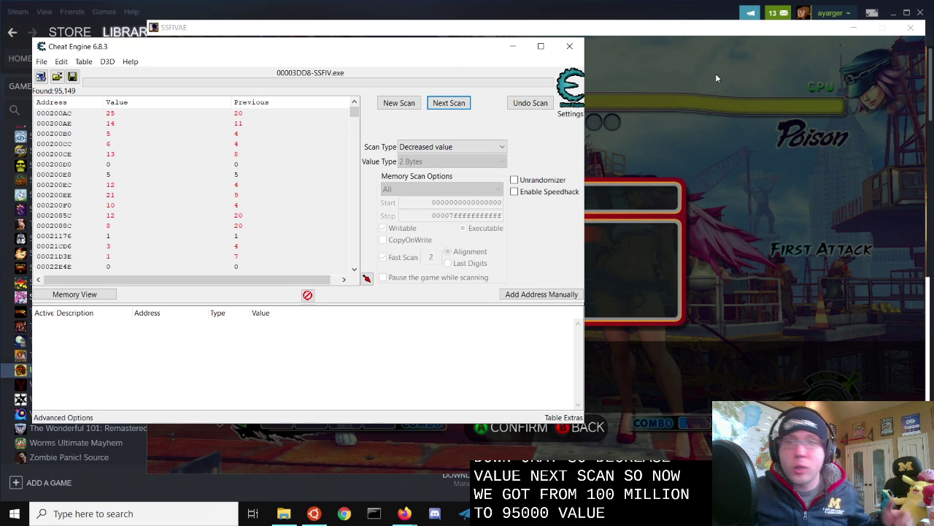
Go back to the SSFIVAE game, continue the battle so Chun-Li loses more health, and pause.
click(696, 33)
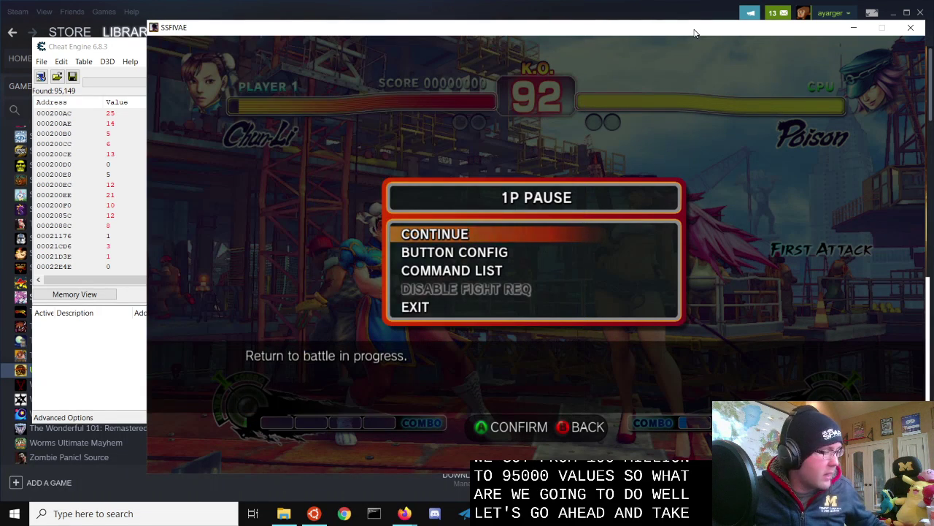
key(Return)
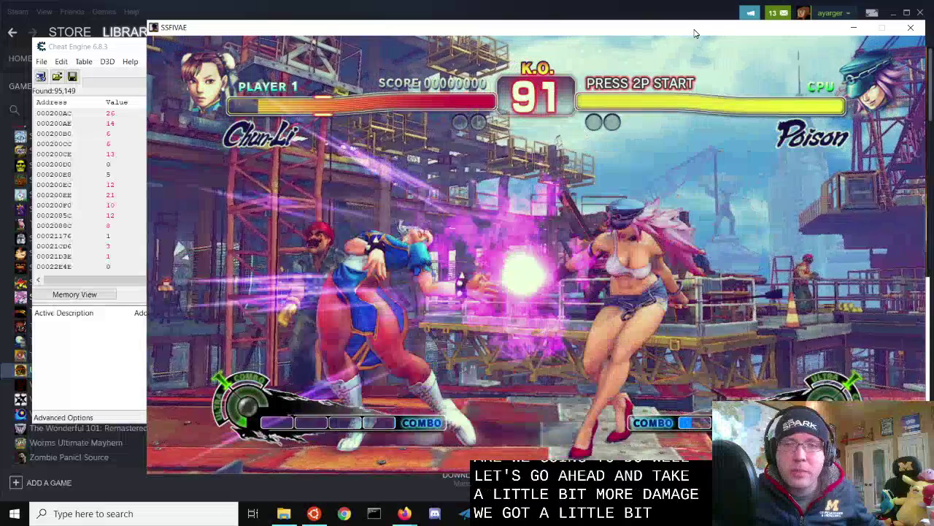
key(Escape)
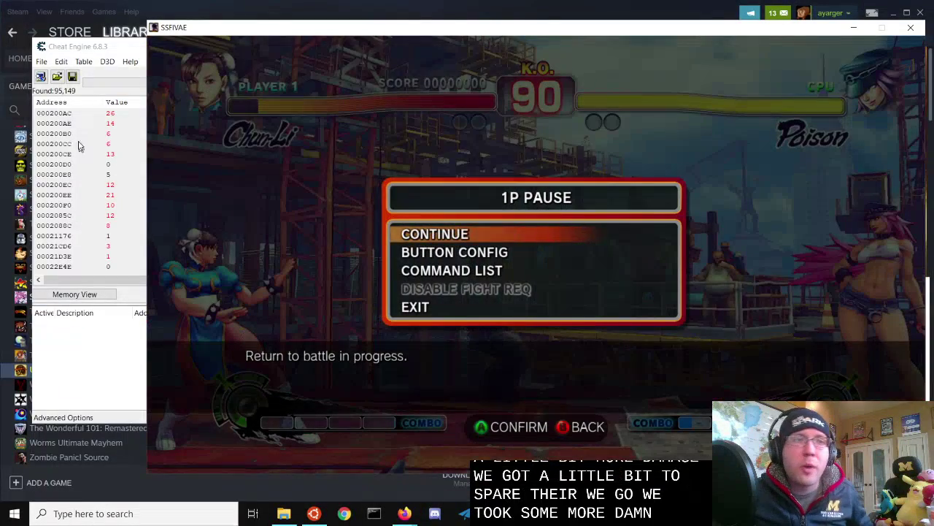
Repeat the "Decreased value" next scan in Cheat Engine on the remaining addresses.
click(113, 48)
click(451, 147)
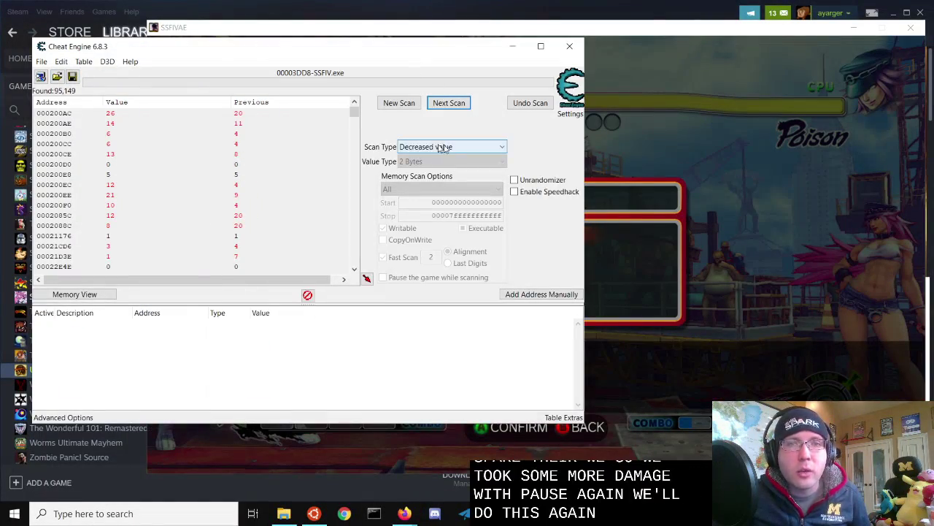
click(460, 106)
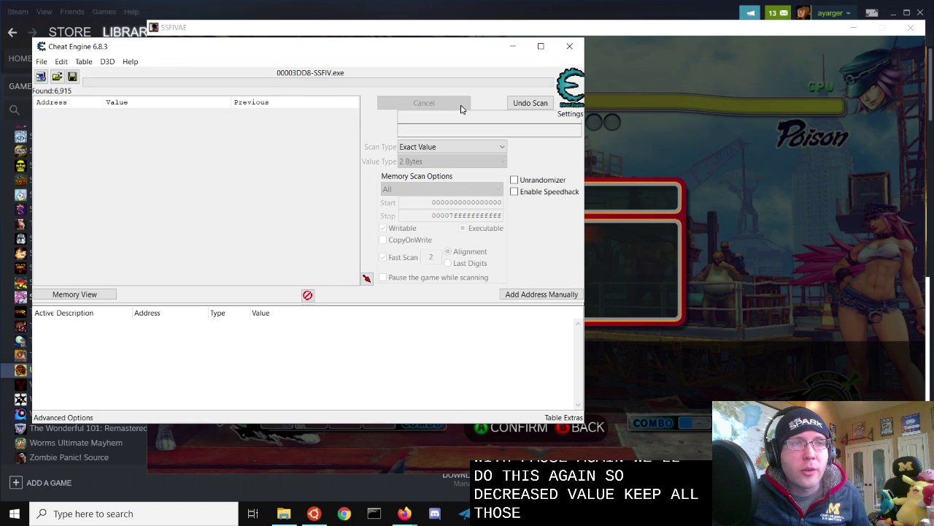
Resume the fight in the SSFIVAE game, move Chun-Li around while Poison hits her, and pause the match.
click(643, 33)
key(Escape)
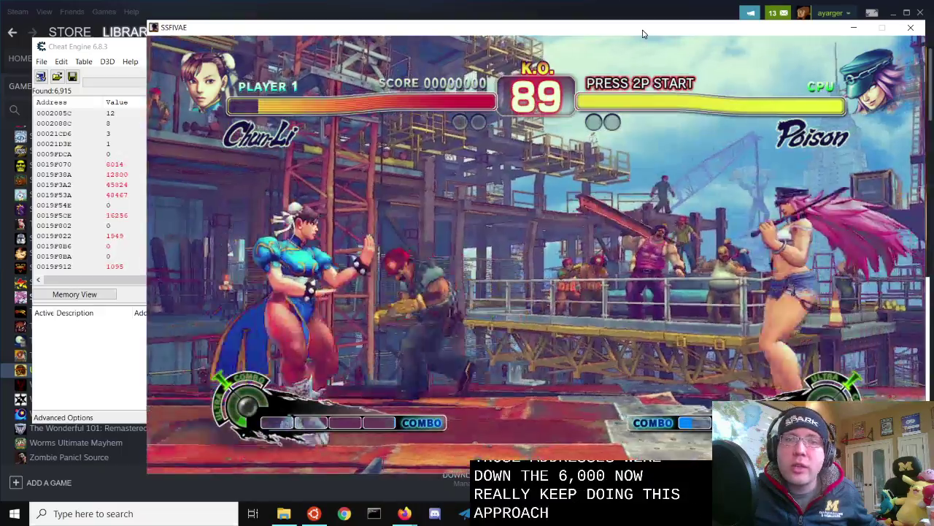
key(Right)
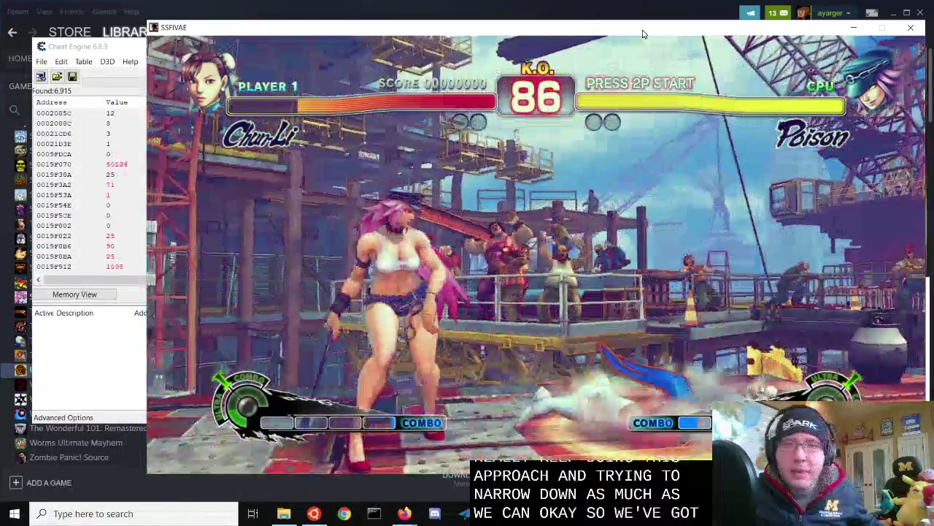
key(Up)
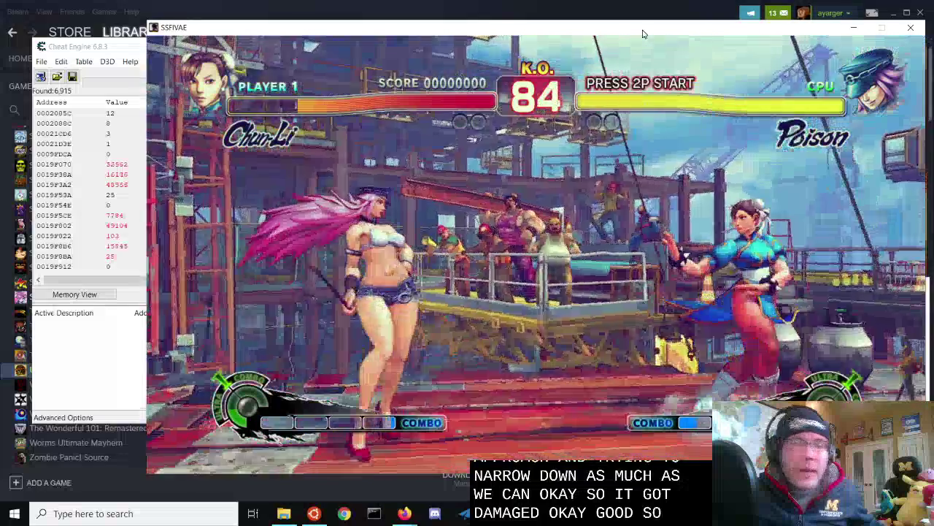
key(Escape)
Filter the address list in Cheat Engine with another "Decreased value" next scan.
click(109, 48)
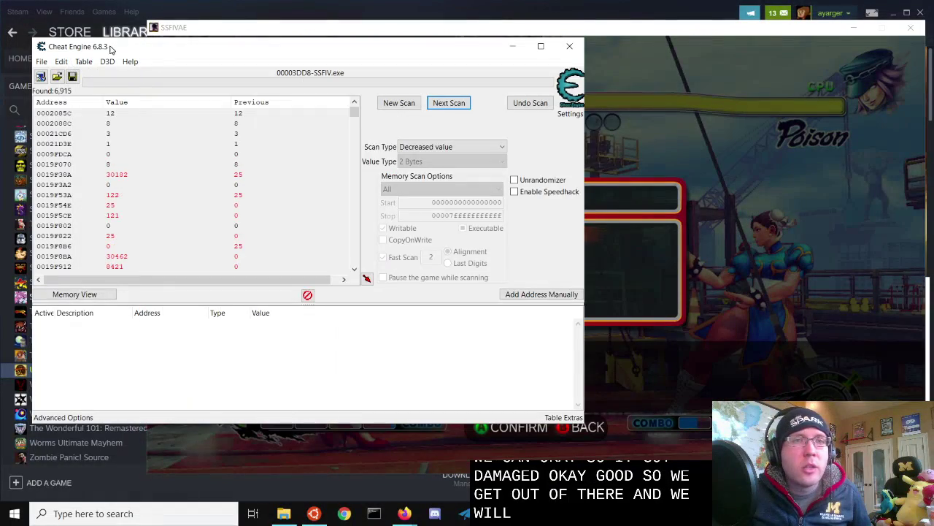
click(465, 104)
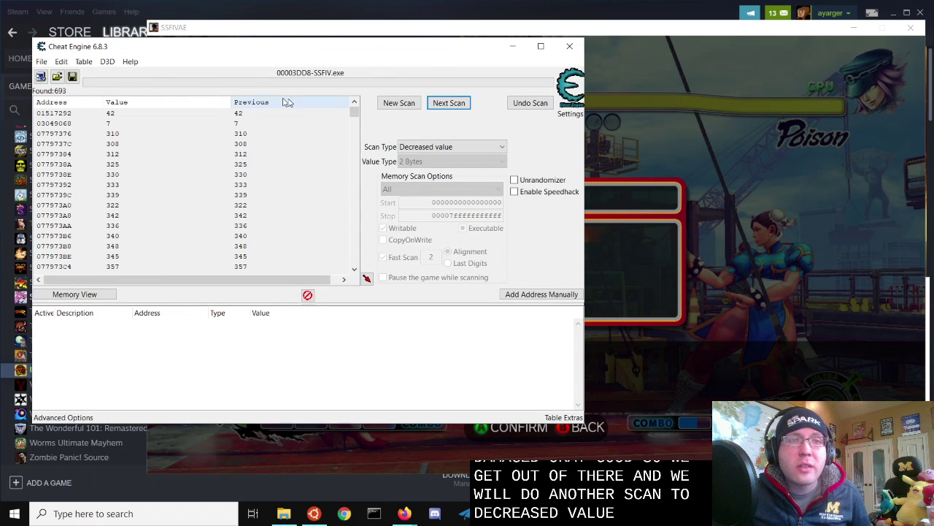
Run the SSFIVAE match briefly without Chun-Li taking damage, pause it, and filter the addresses in Cheat Engine with an "Unchanged value" next scan.
click(686, 34)
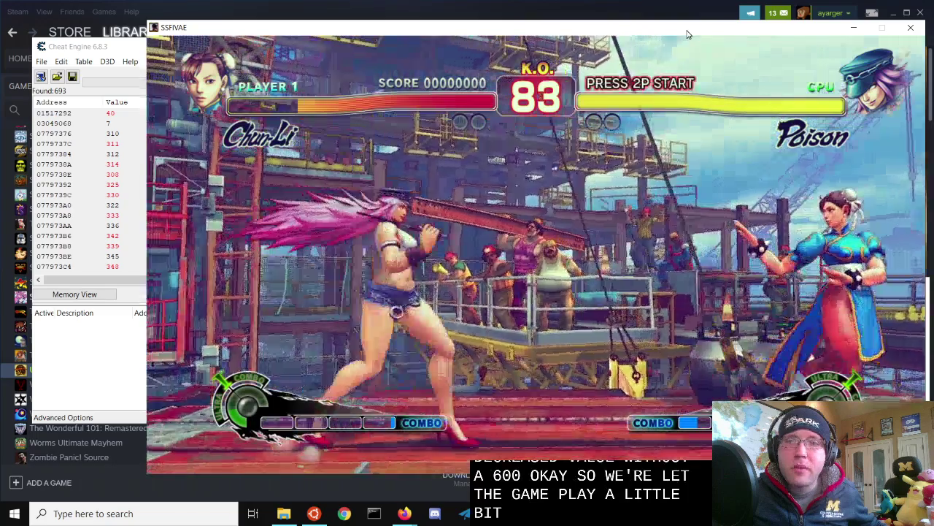
key(Escape)
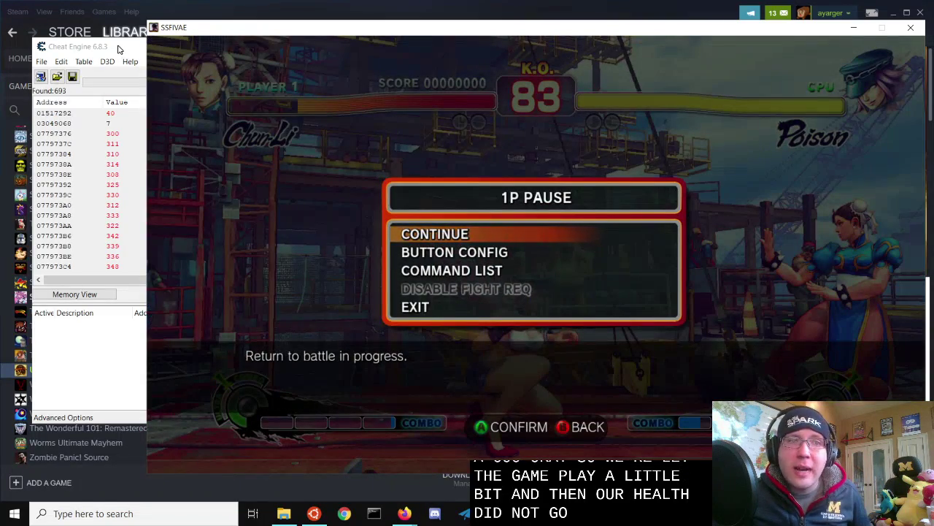
click(119, 46)
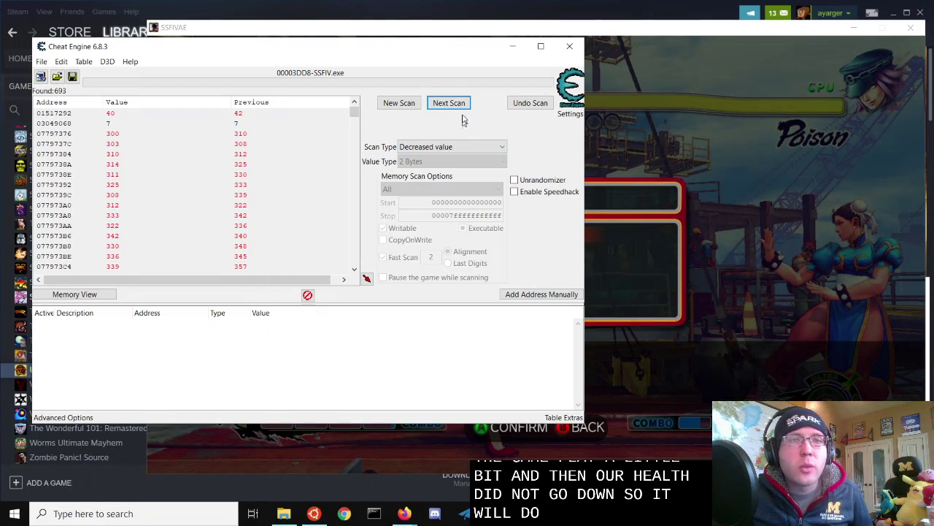
click(456, 148)
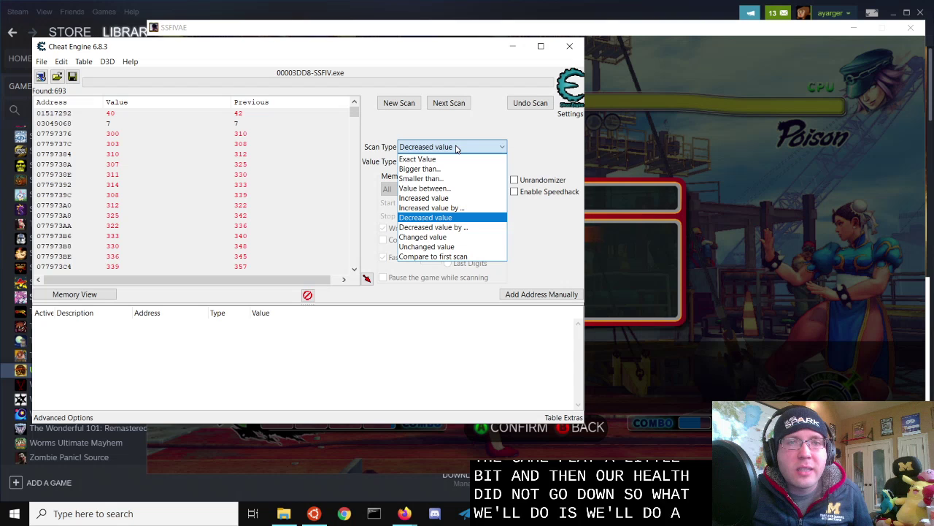
click(431, 246)
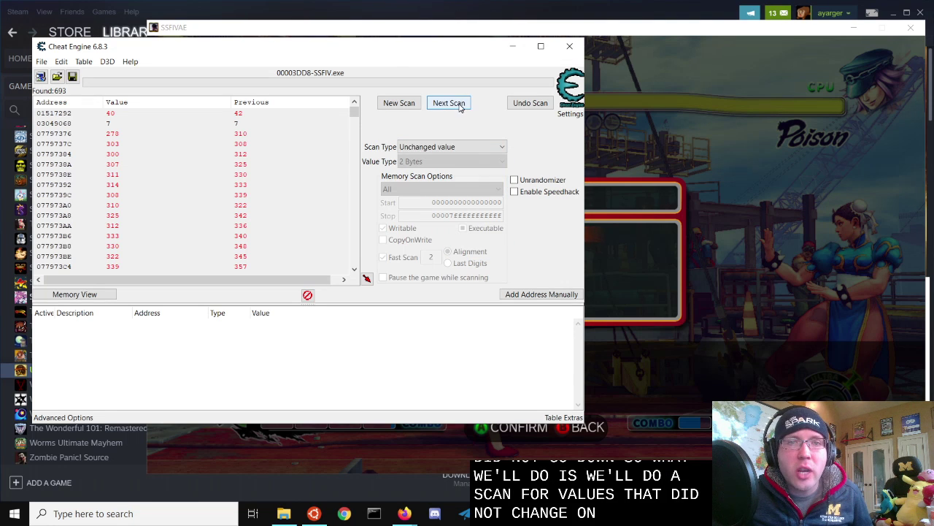
click(460, 107)
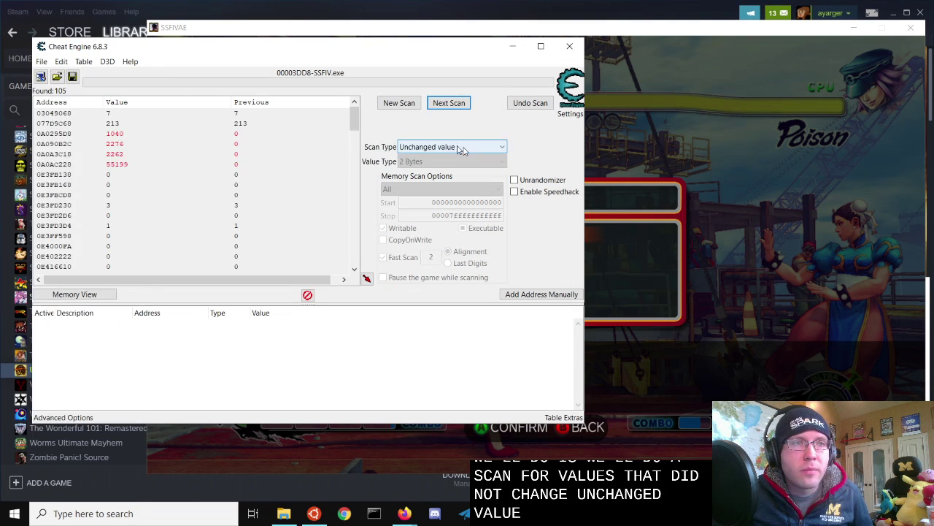
Return to the SSFIVAE game, resume the battle until Poison damages Chun-Li, and pause the match.
click(680, 34)
key(Return)
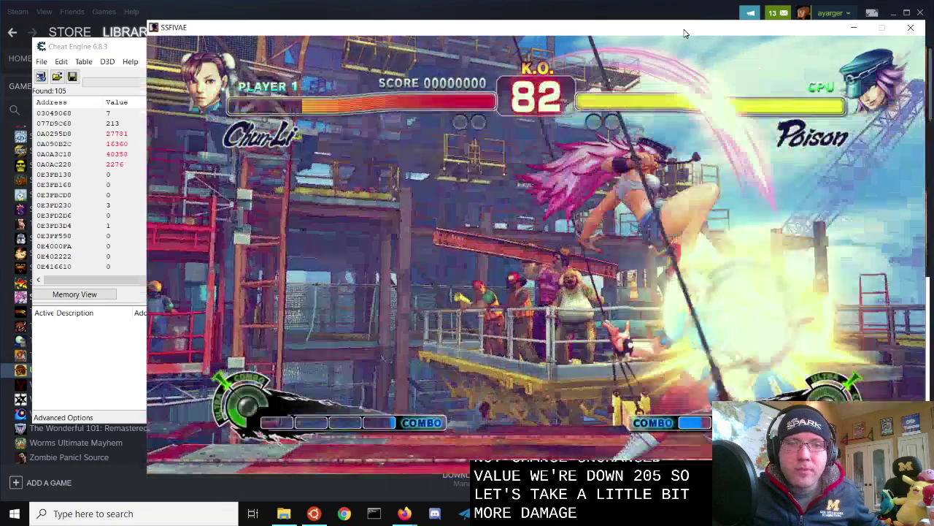
key(Escape)
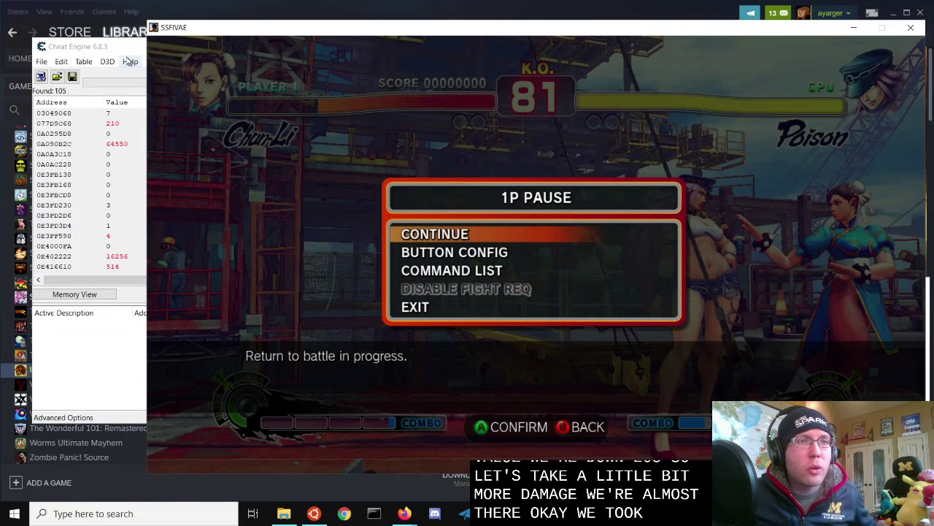
Switch to Cheat Engine, change the scan type back to "Decreased value", and run the next scan on the remaining addresses.
click(110, 47)
click(438, 147)
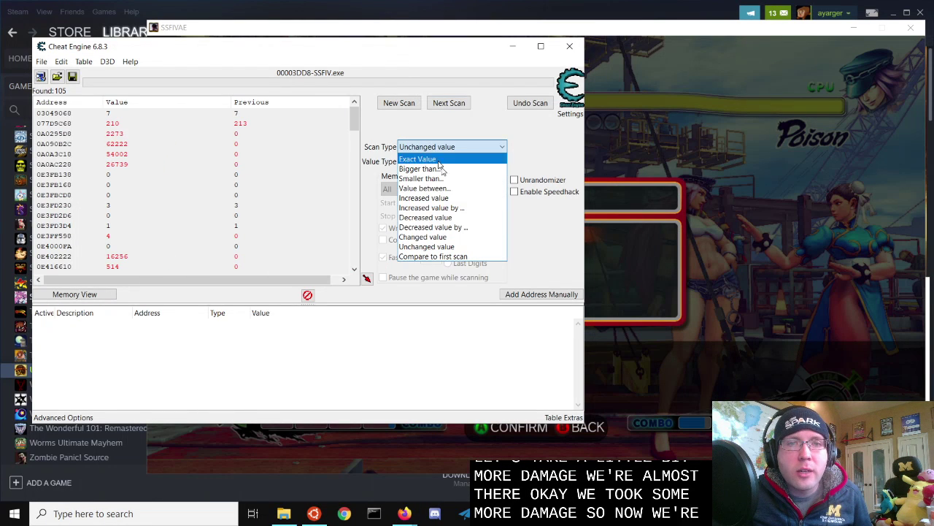
click(449, 218)
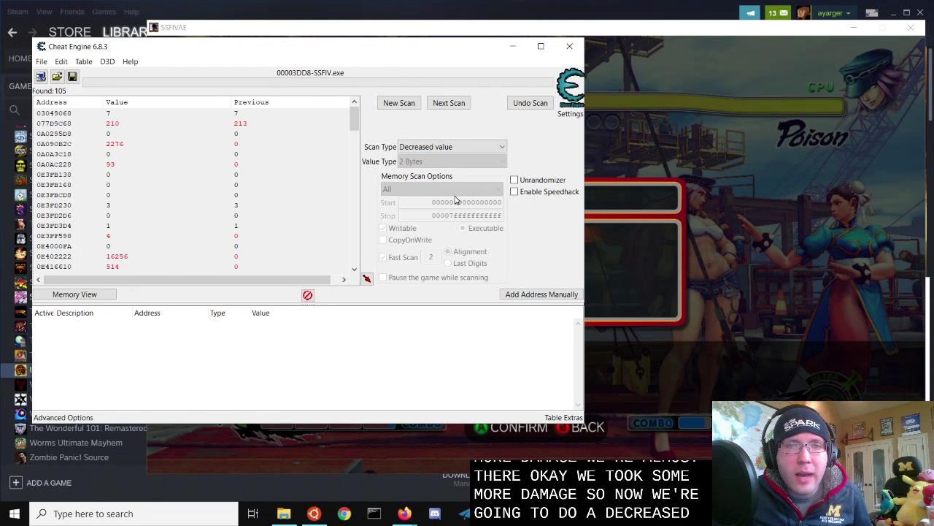
click(458, 104)
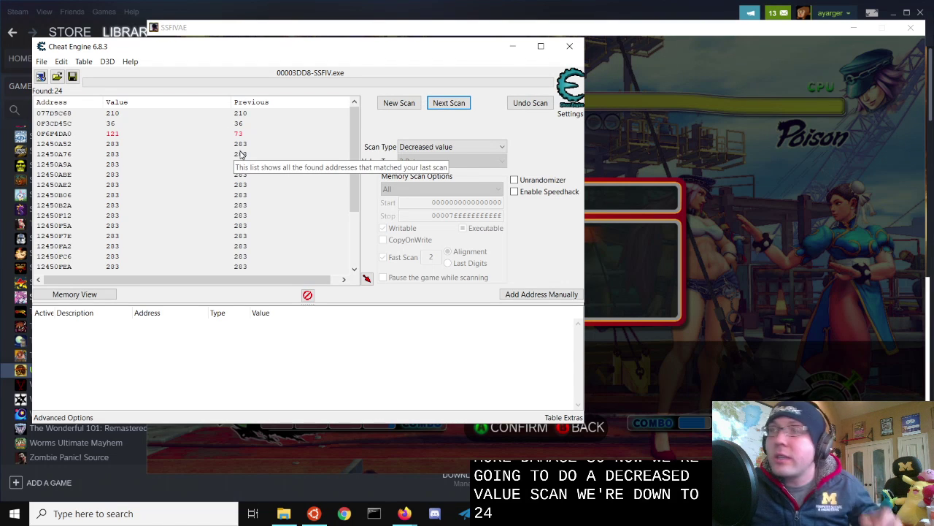
Add the two found addresses holding 630, 209DDA72 and 209DDA62, to the cheat table.
scroll(240, 154, down, 3)
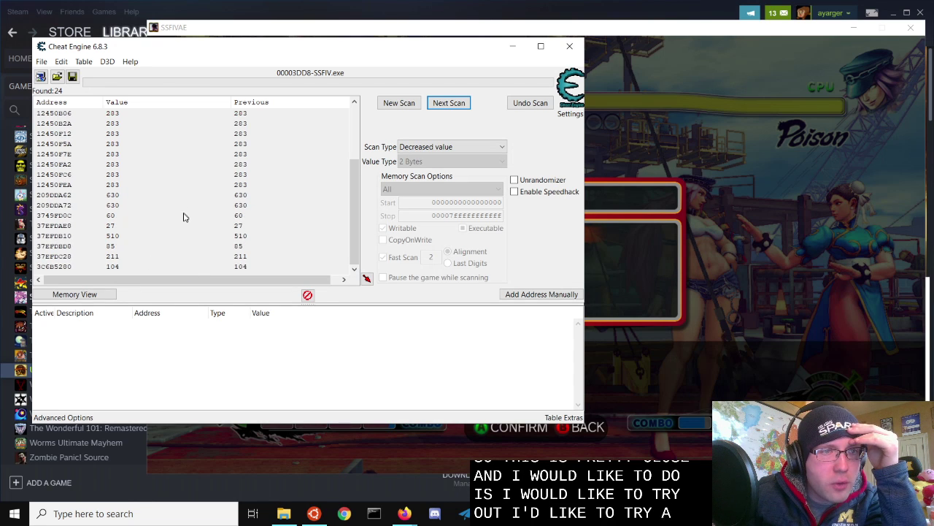
drag(233, 46, 297, 153)
drag(363, 156, 330, 38)
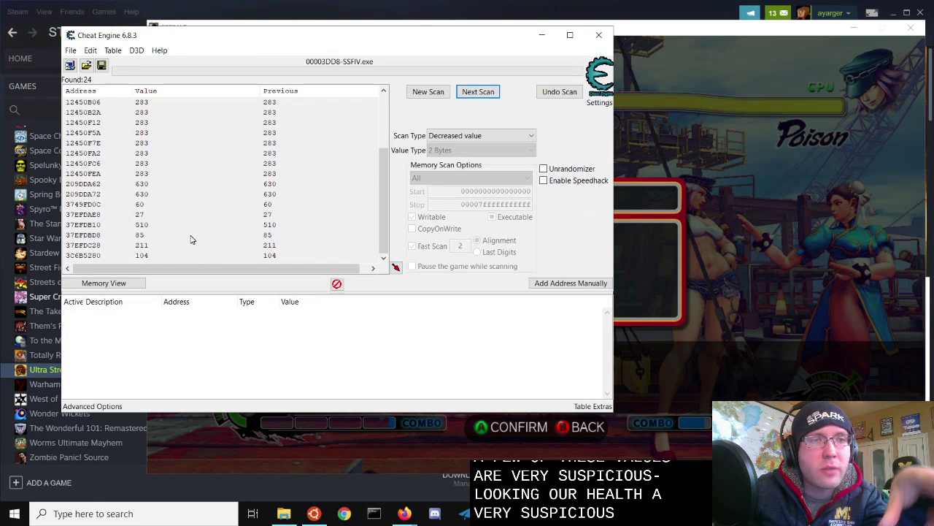
double_click(153, 194)
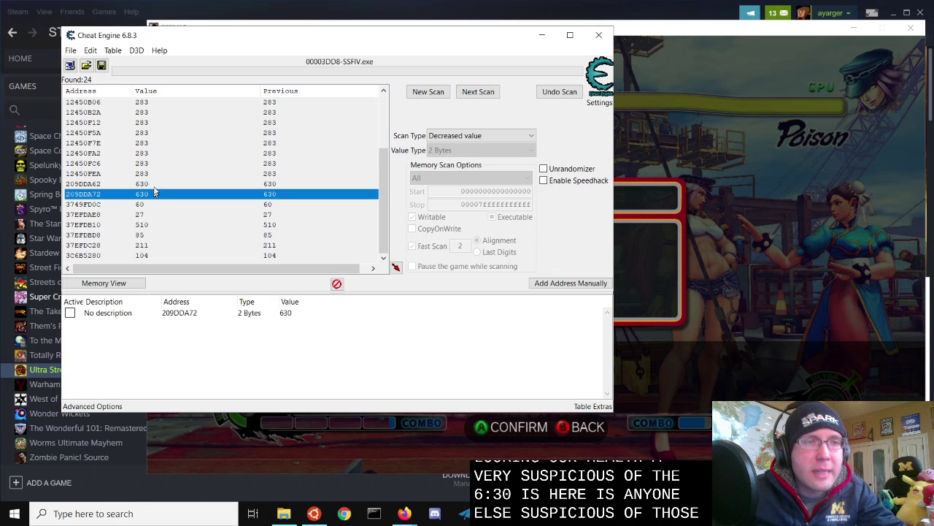
double_click(153, 184)
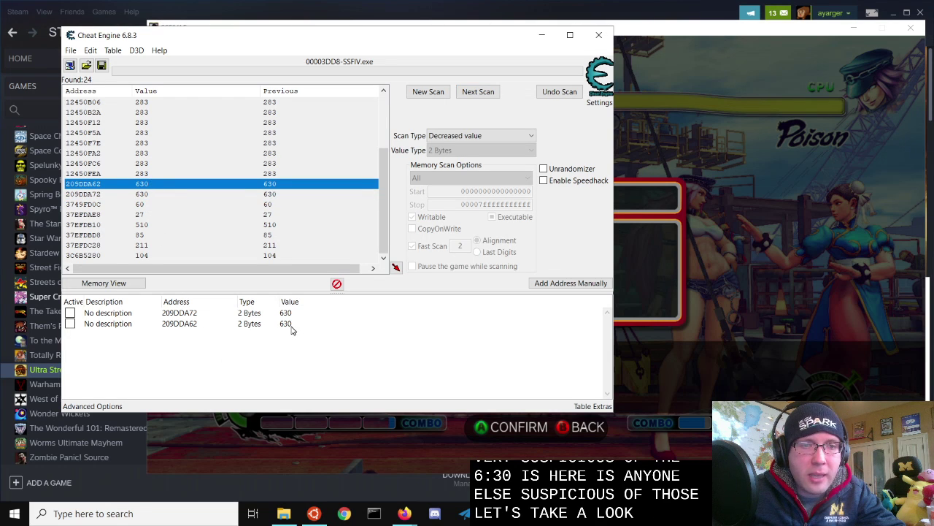
Set the values of both cheat table entries, 209DDA62 and 209DDA72, to 1000.
double_click(286, 323)
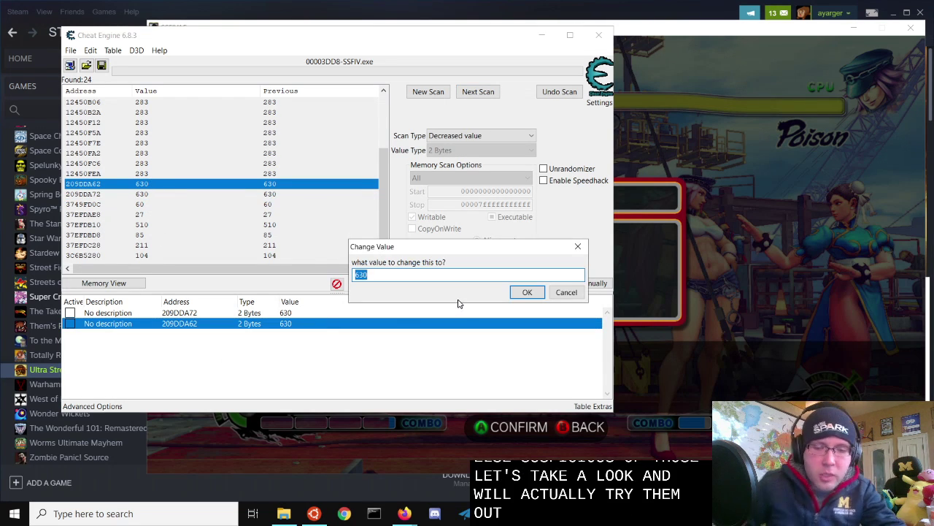
text(1000)
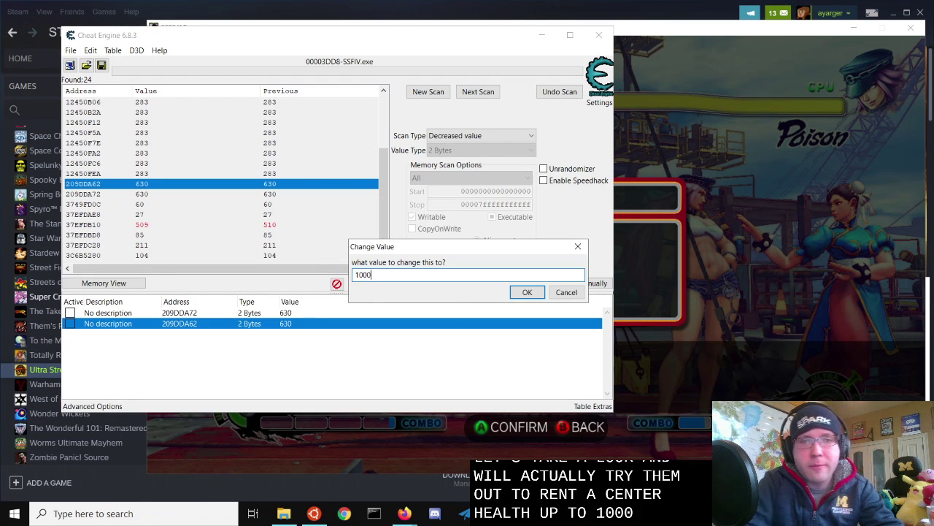
click(535, 294)
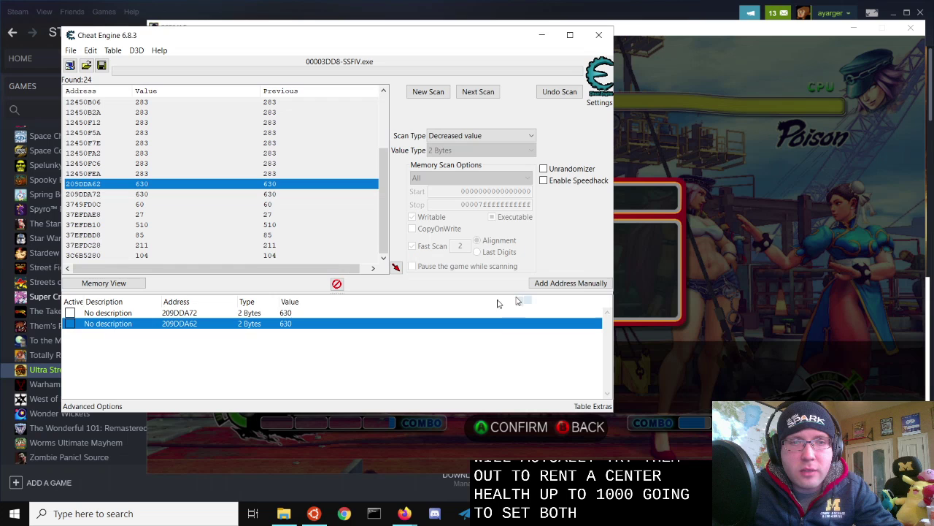
double_click(296, 313)
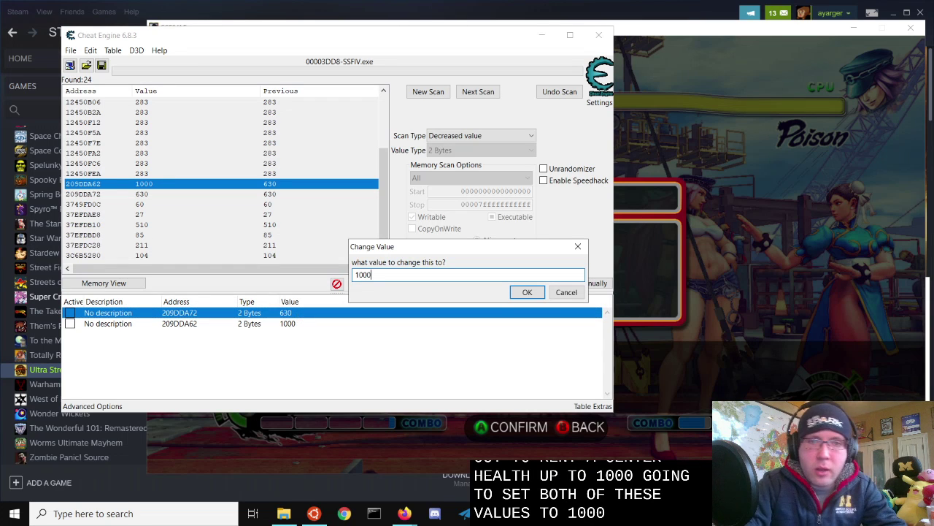
text(1000)
click(527, 292)
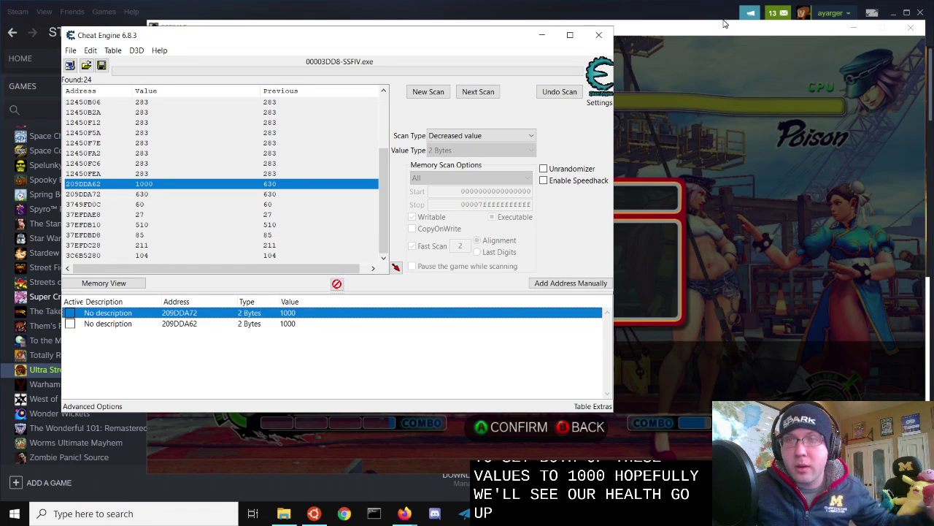
Resume the SSFIVAE fight briefly, pause it, and check Chun-Li's health bar against the two table values in Cheat Engine.
click(712, 33)
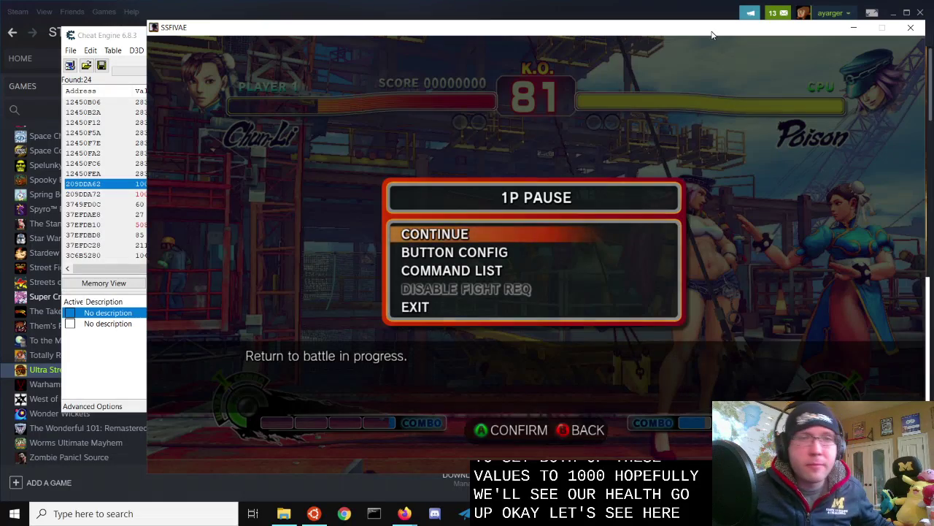
key(Return)
key(Return)
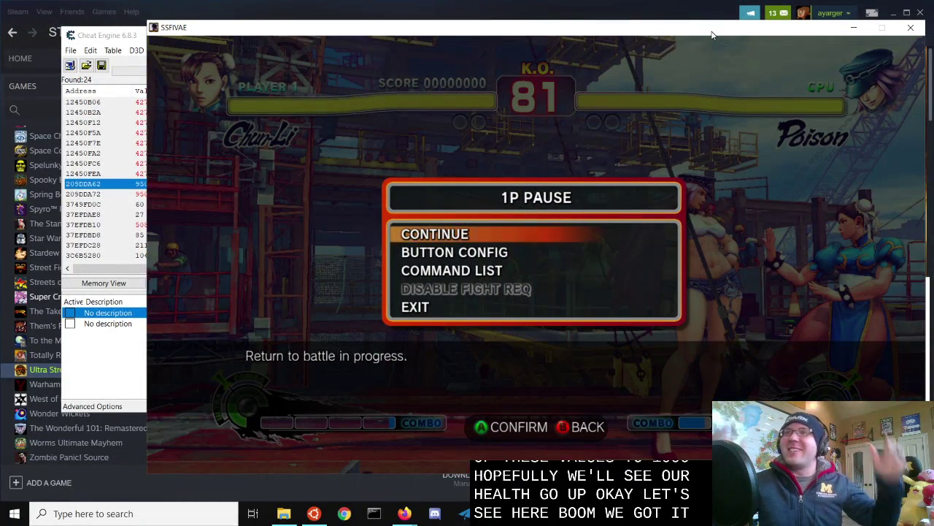
click(106, 367)
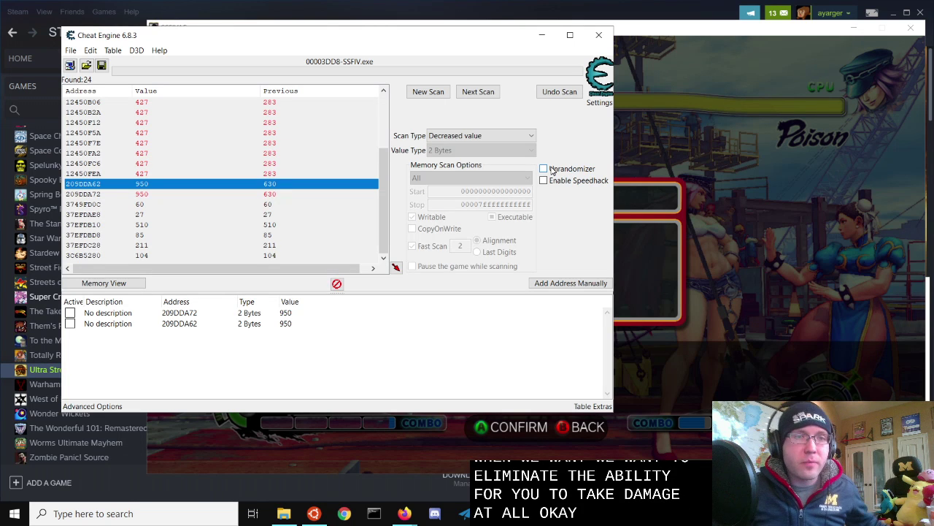
click(826, 40)
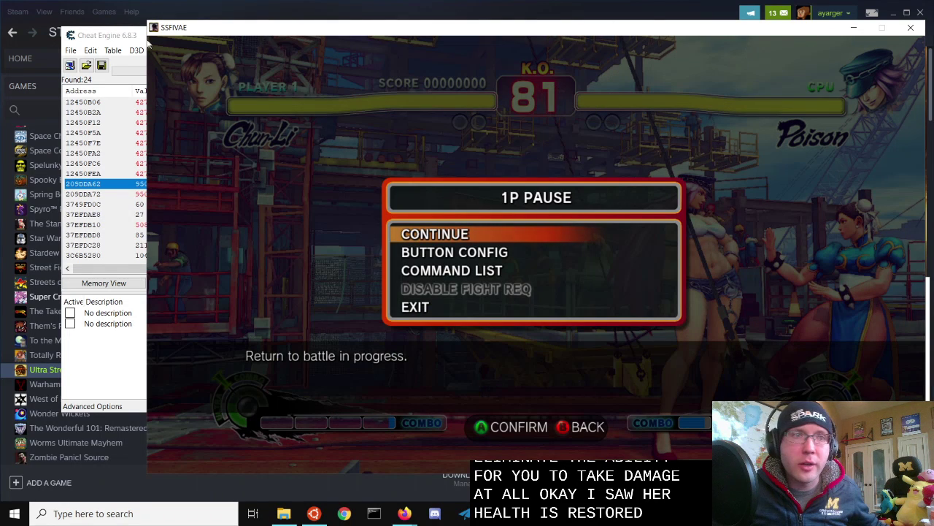
Start monitoring what writes to address 209DDA72 in Cheat Engine, allowing the debugger to attach to the game process.
click(130, 37)
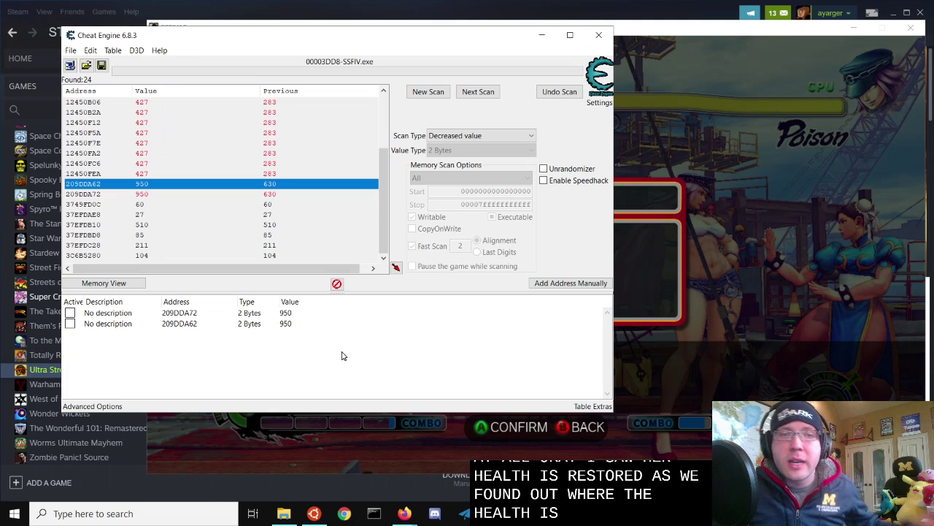
click(299, 315)
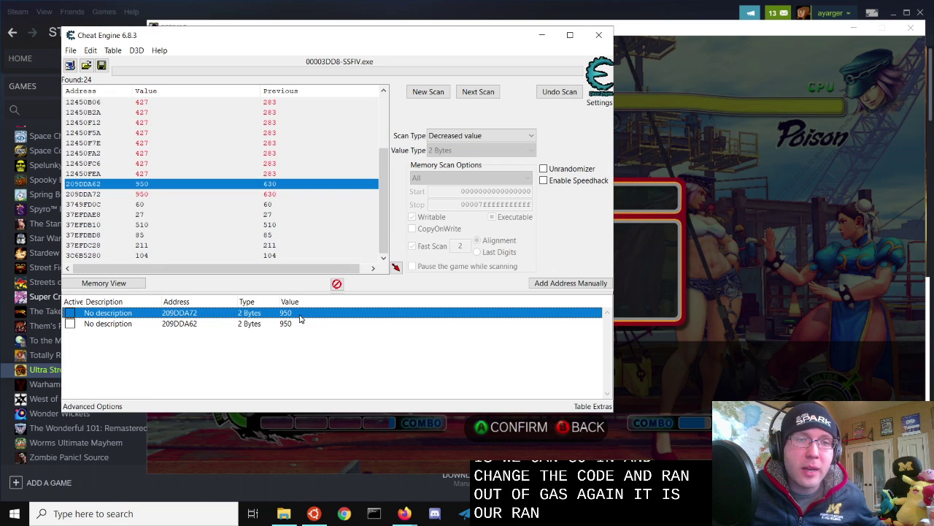
right_click(289, 316)
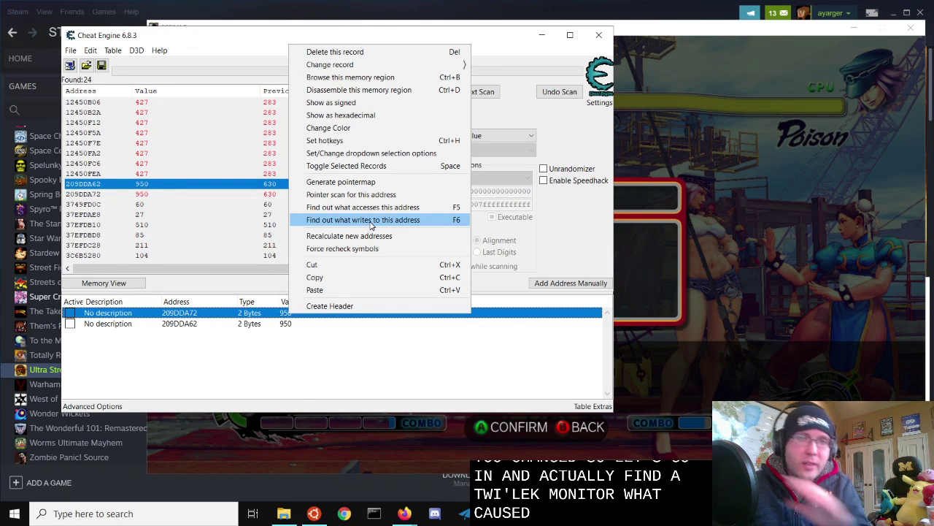
click(377, 221)
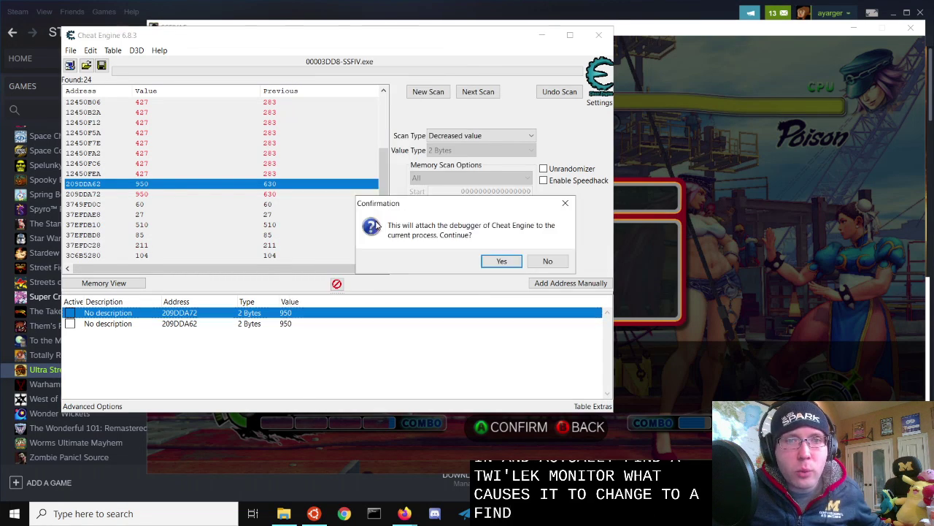
click(502, 262)
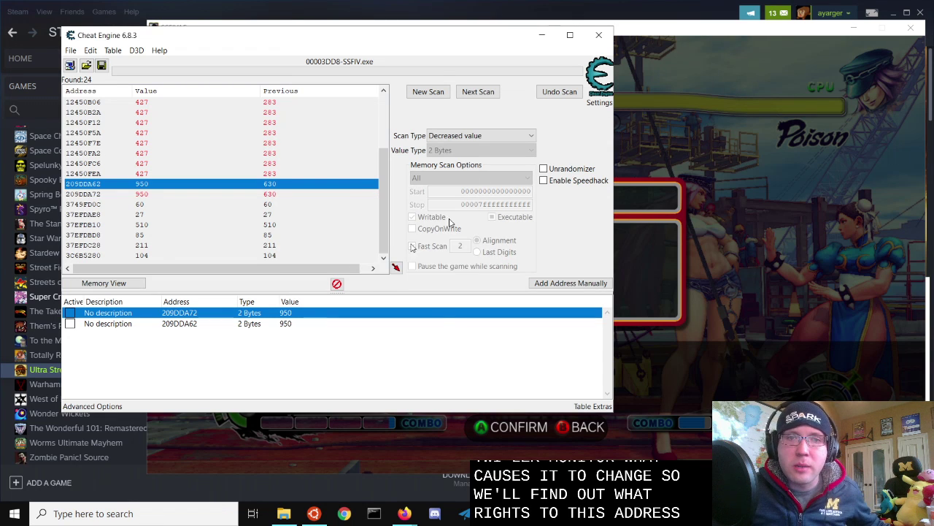
Go back to the SSFIVAE game, continue the fight so Chun-Li takes a hit under monitoring, and pause.
click(677, 32)
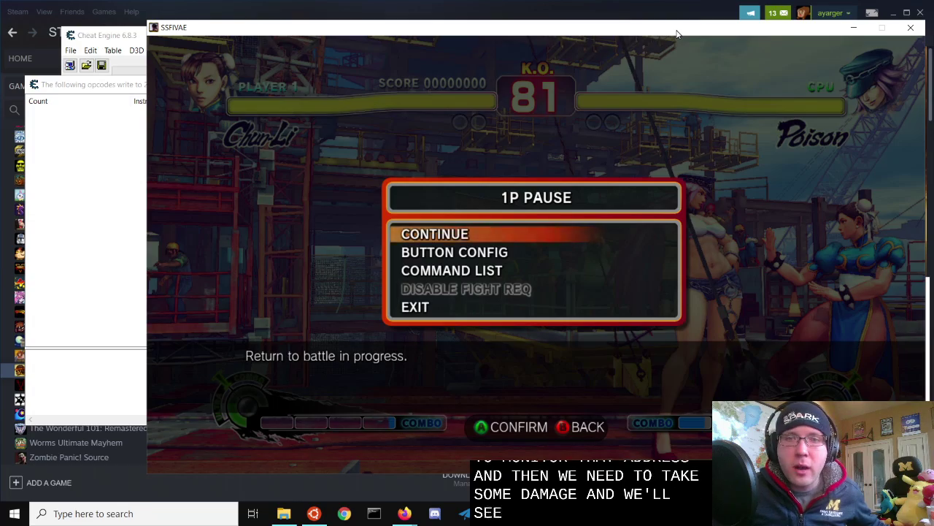
key(Return)
key(Escape)
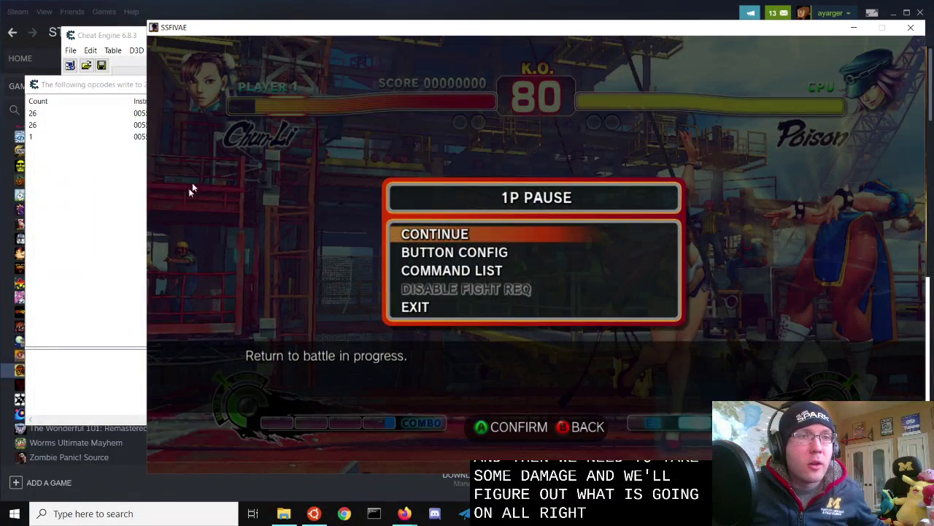
Show the instruction at 0055C820, mov [esi+00006C30],ecx, from Cheat Engine's list of writing opcodes in the disassembler.
click(92, 210)
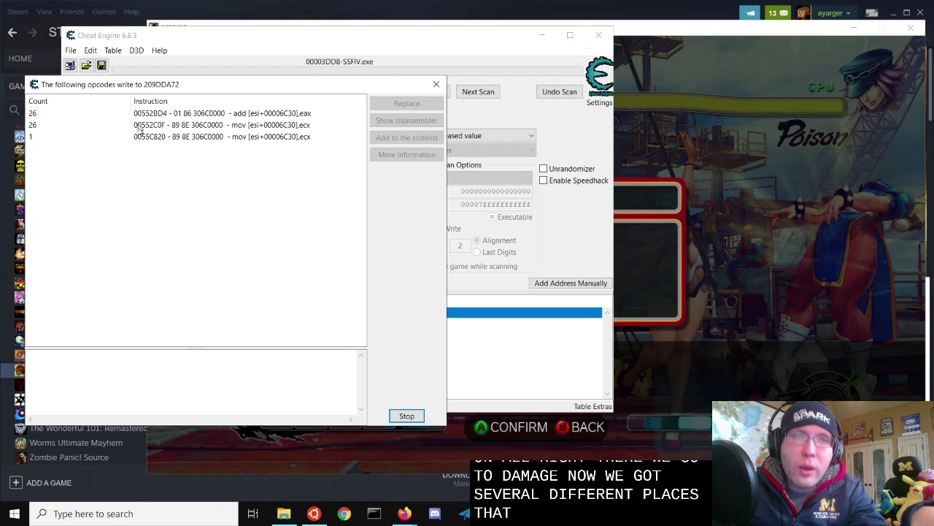
click(64, 137)
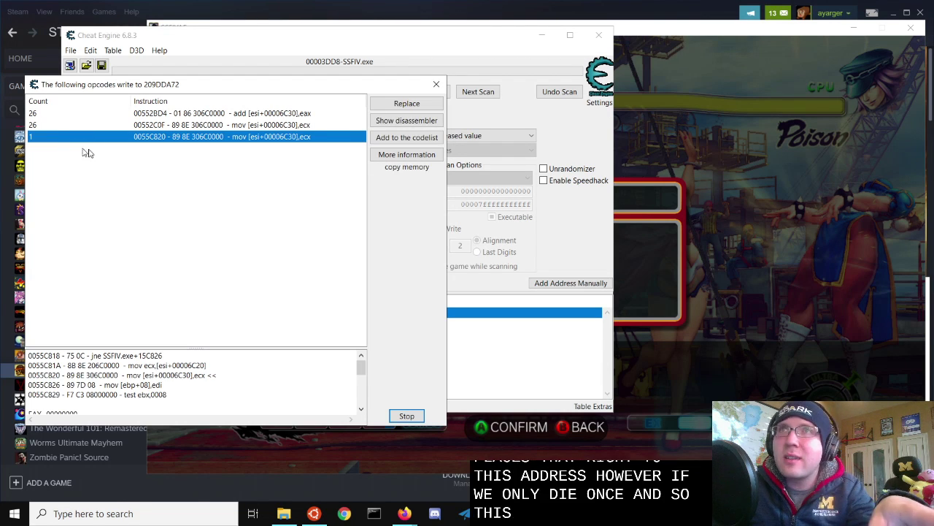
right_click(245, 136)
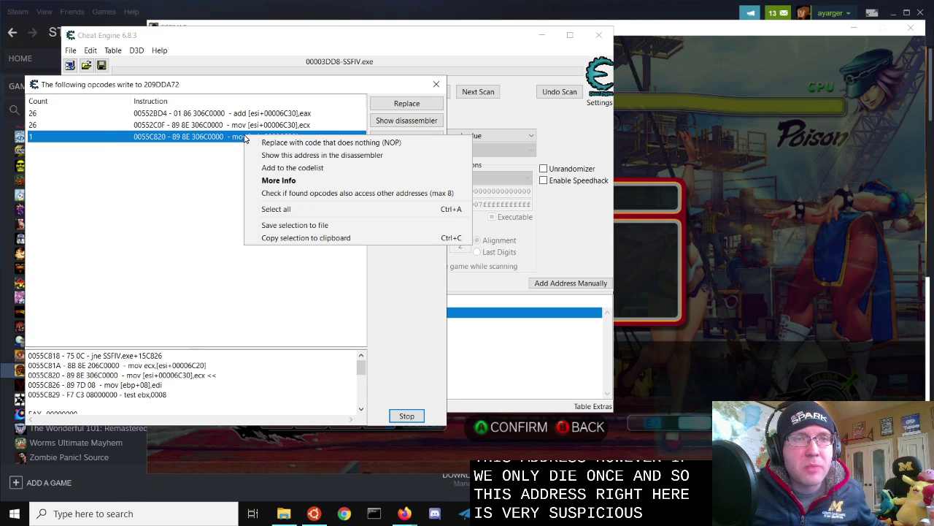
click(292, 155)
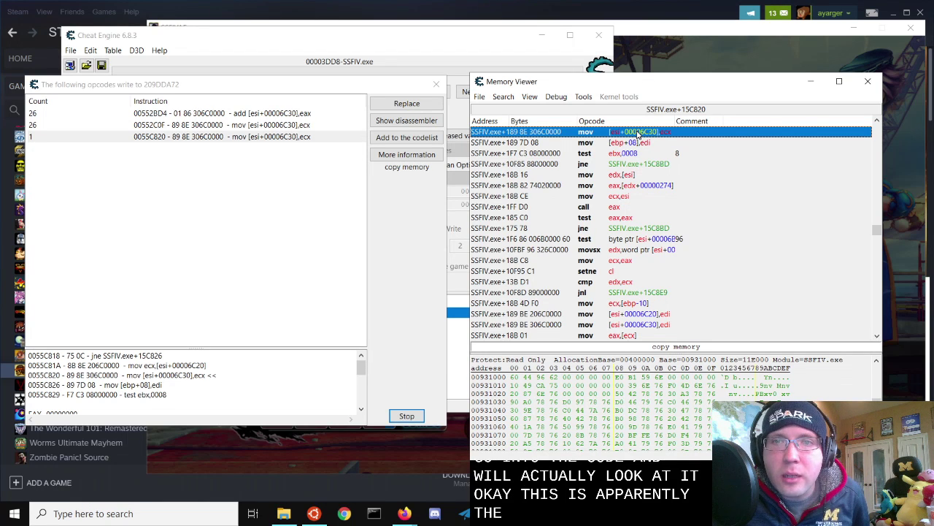
Replace the instruction mov [esi+00006C30],ecx at SSFIV.exe+15C820 with code that does nothing, accepting the suggested code name.
right_click(624, 136)
click(629, 78)
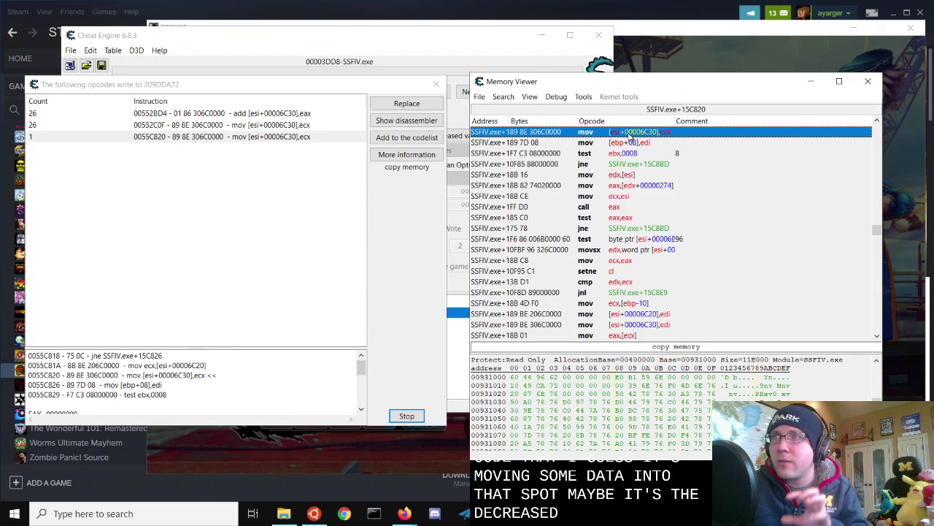
right_click(629, 137)
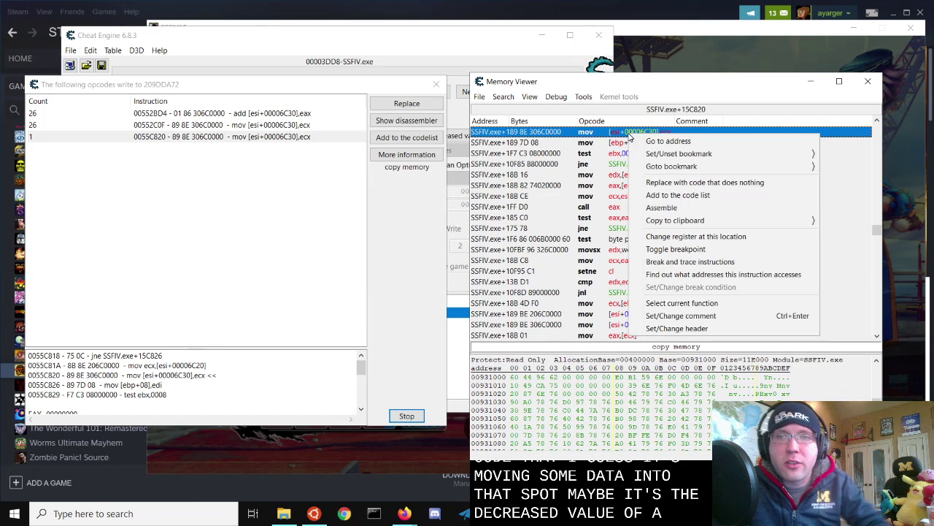
click(720, 182)
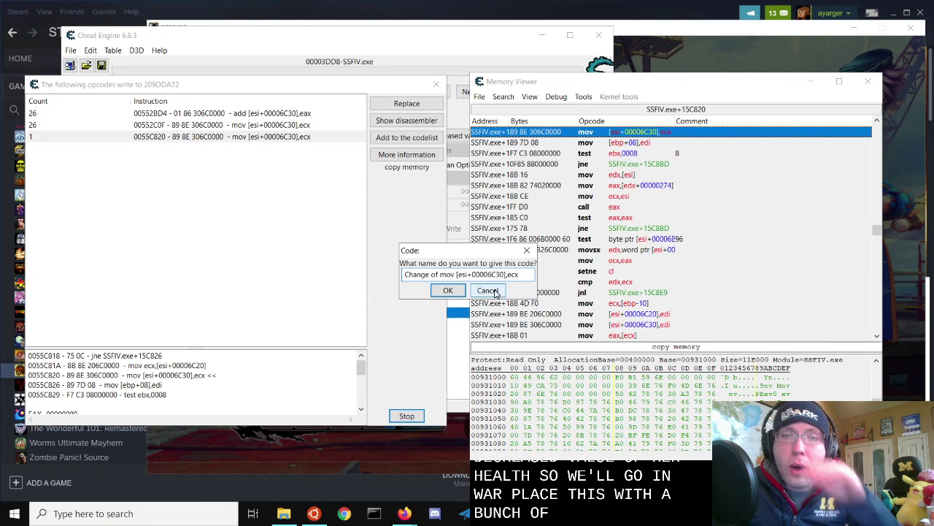
click(450, 290)
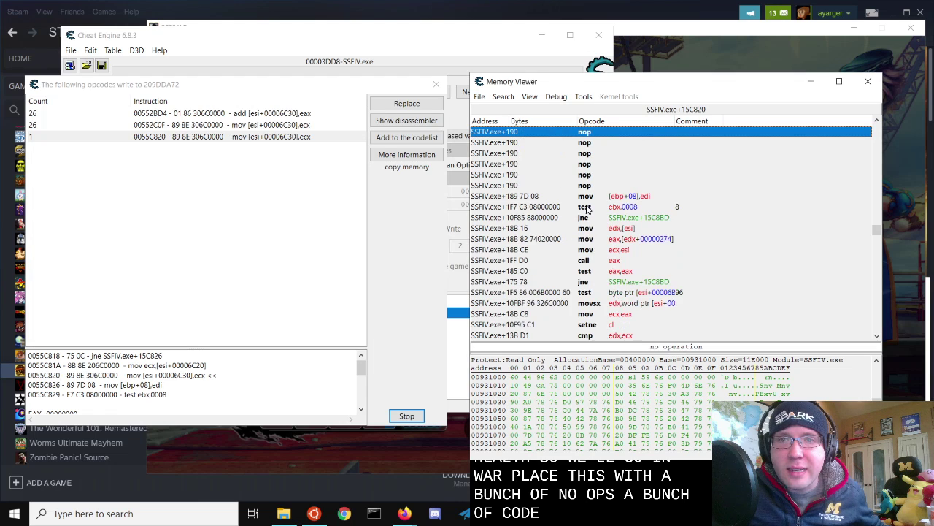
Close the Memory Viewer and the opcode list for 209DDA72, and start monitoring what writes to address 209DDA62.
click(697, 34)
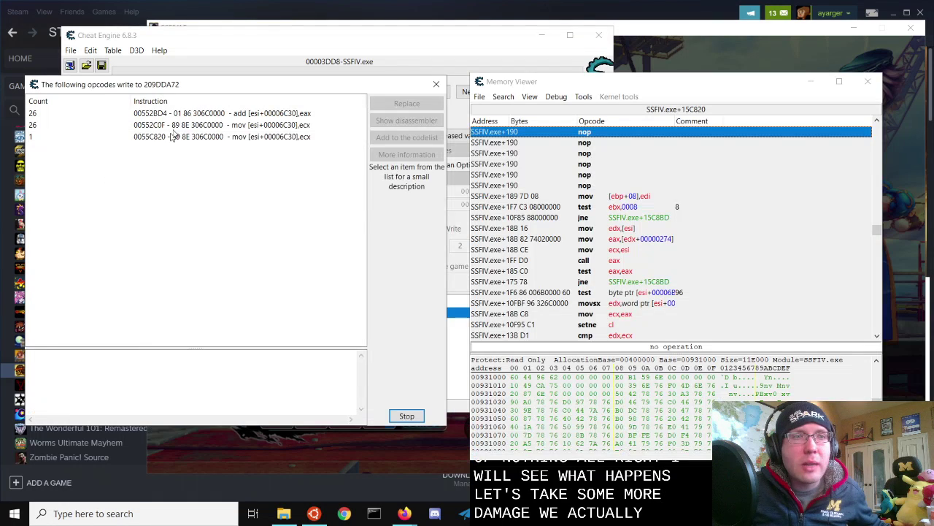
click(144, 173)
click(867, 81)
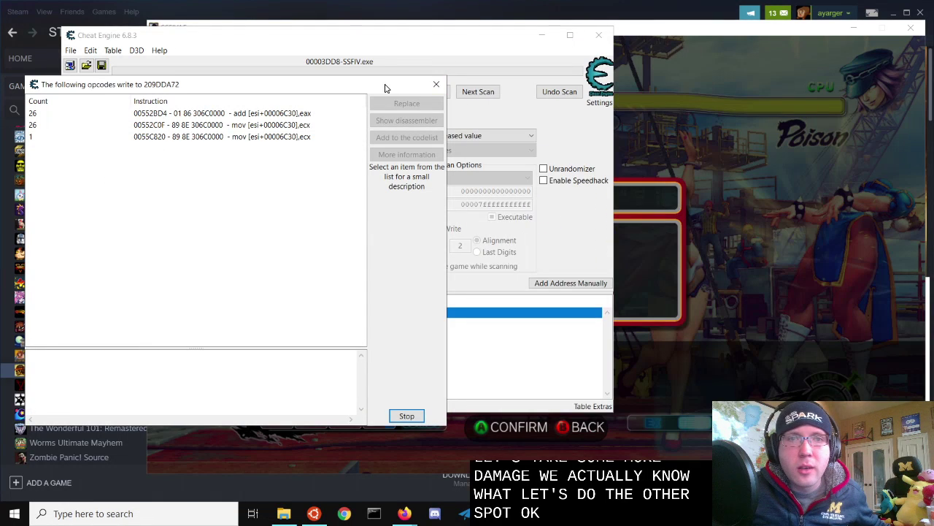
click(435, 87)
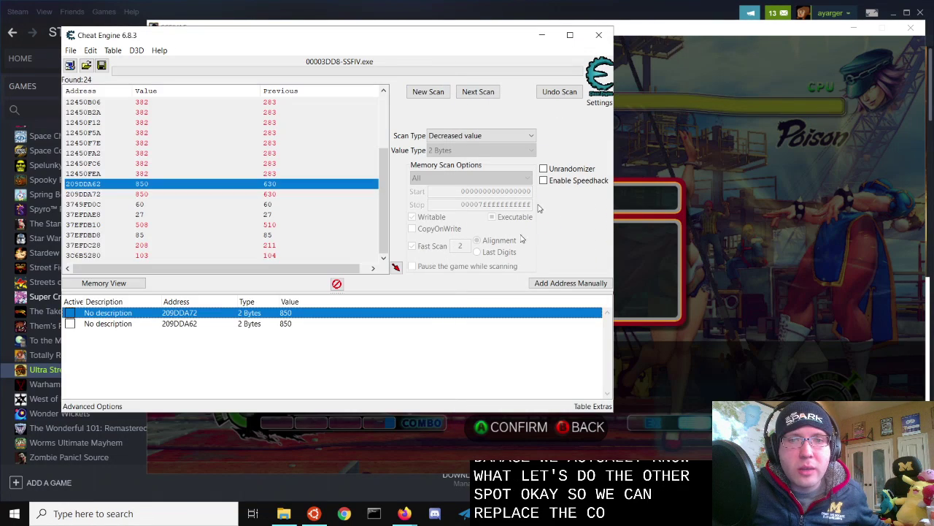
click(281, 323)
right_click(267, 330)
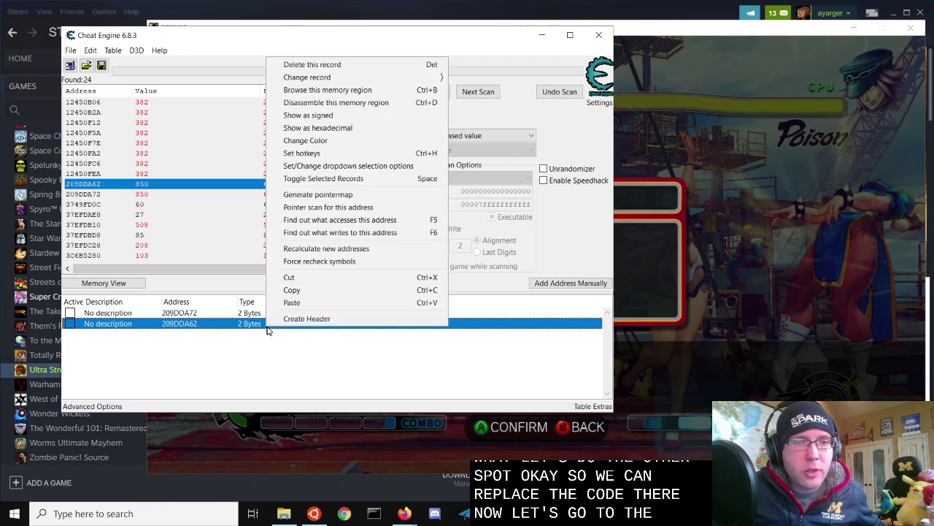
click(368, 232)
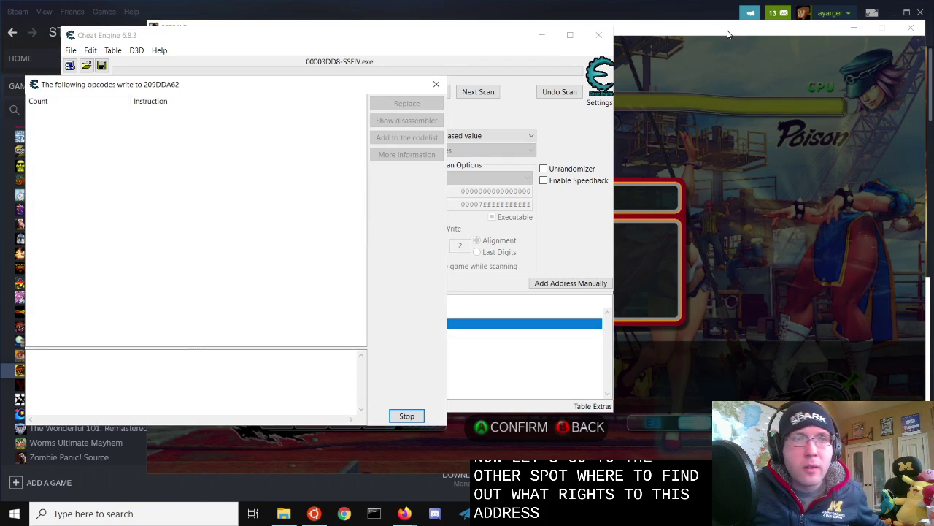
Return to the SSFIVAE game, continue the fight so Chun-Li takes another hit under monitoring, and pause.
click(727, 34)
key(Return)
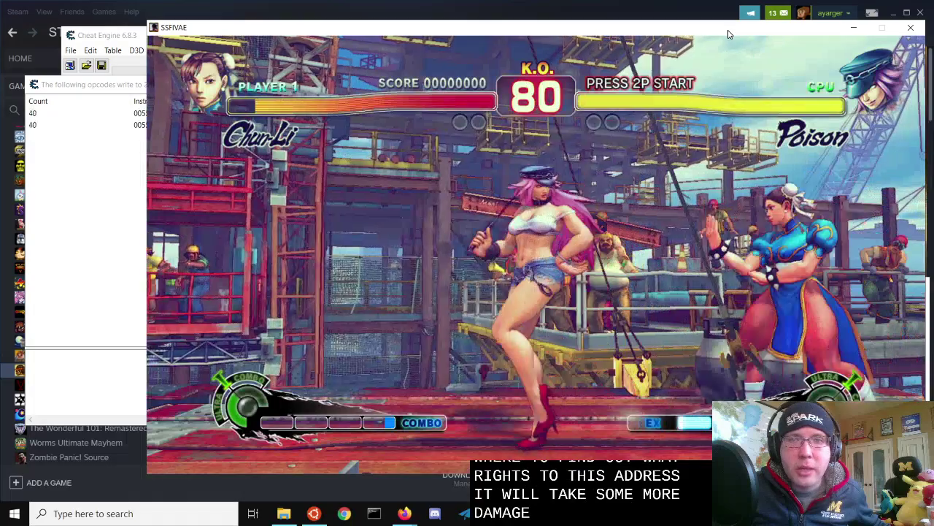
key(Left)
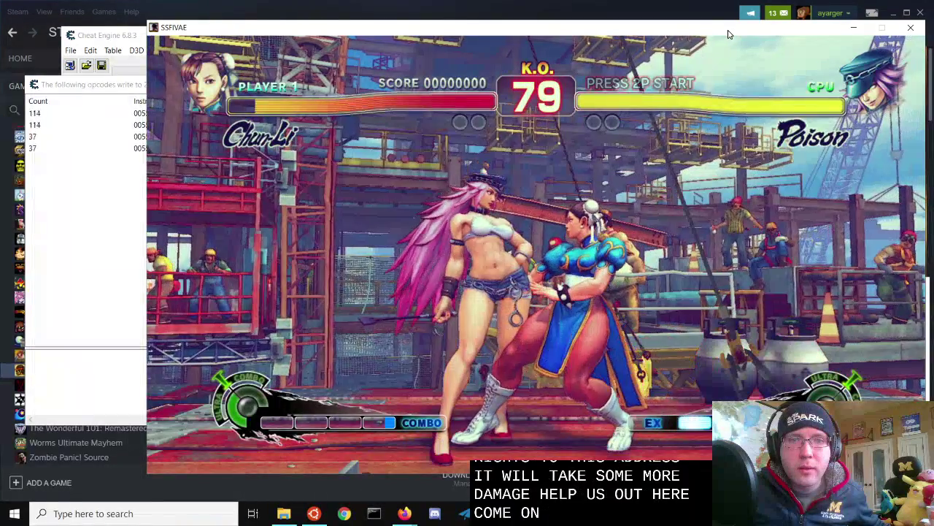
key(Escape)
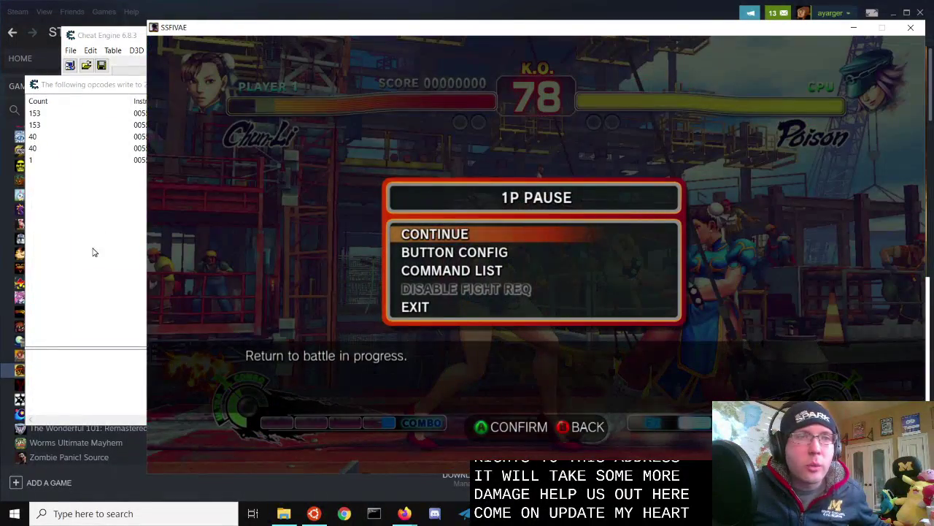
Show the instruction at 0055C7C7, sub [esi+00006C20],ecx, from Cheat Engine's list of opcodes writing to 209DDA62 in the disassembler.
click(111, 206)
click(91, 160)
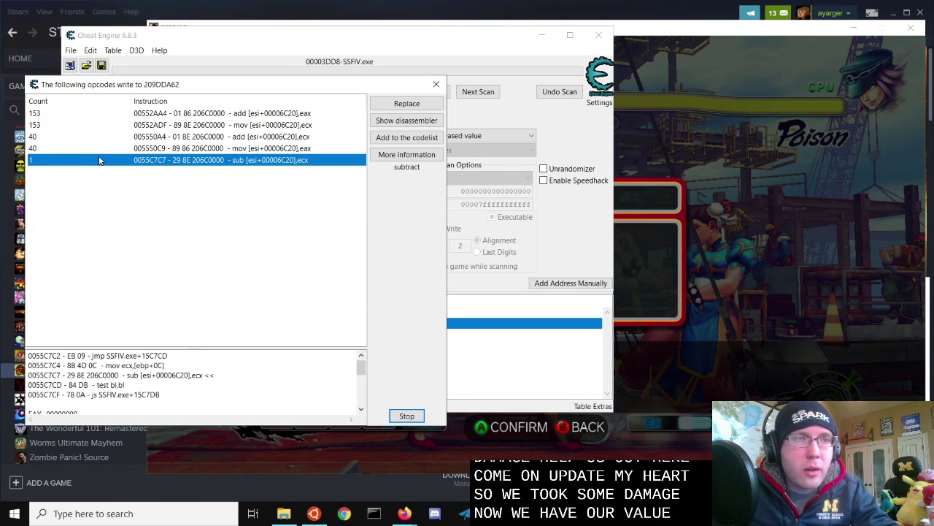
right_click(100, 165)
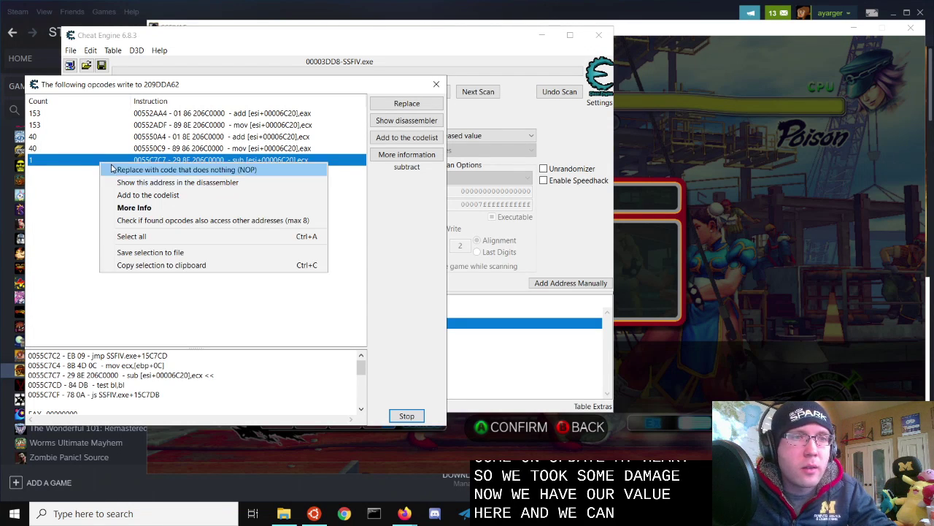
click(152, 182)
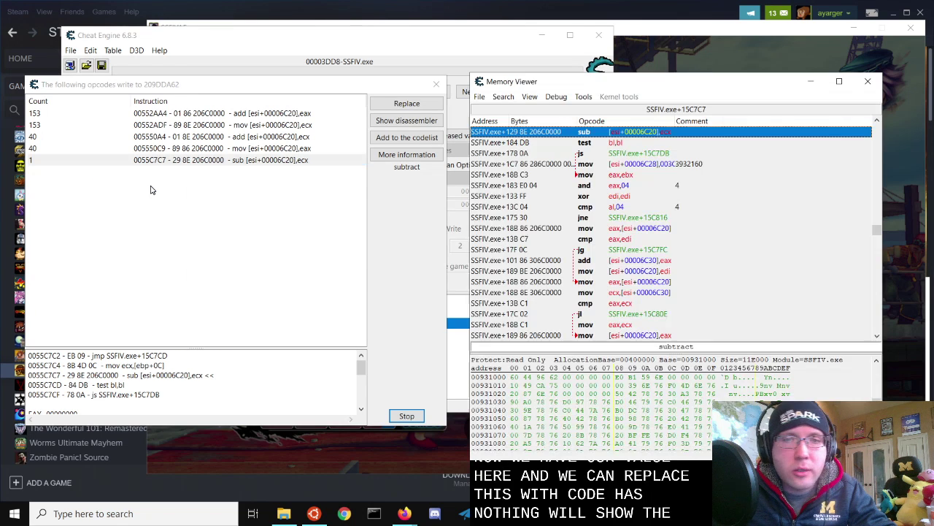
Replace the instruction sub [esi+00006C20],ecx with code that does nothing, accept the code name, and close the Memory Viewer.
right_click(653, 133)
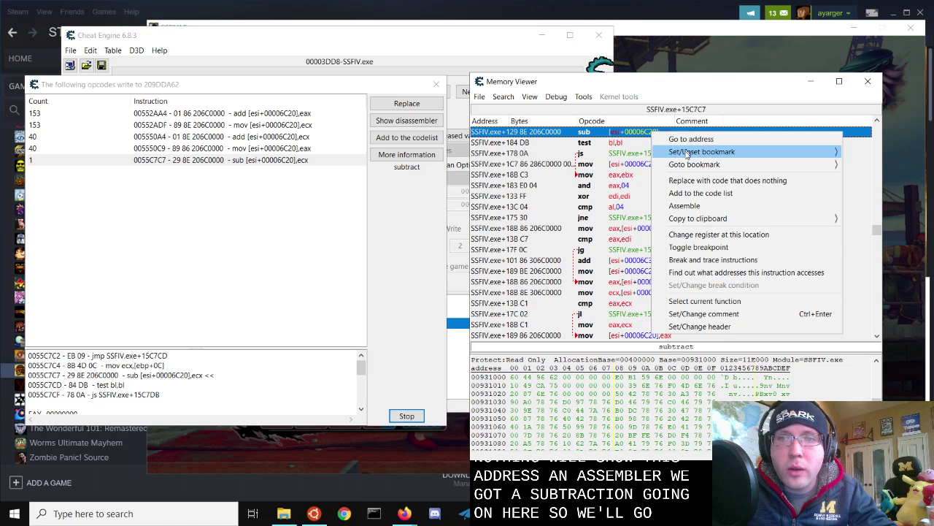
click(729, 180)
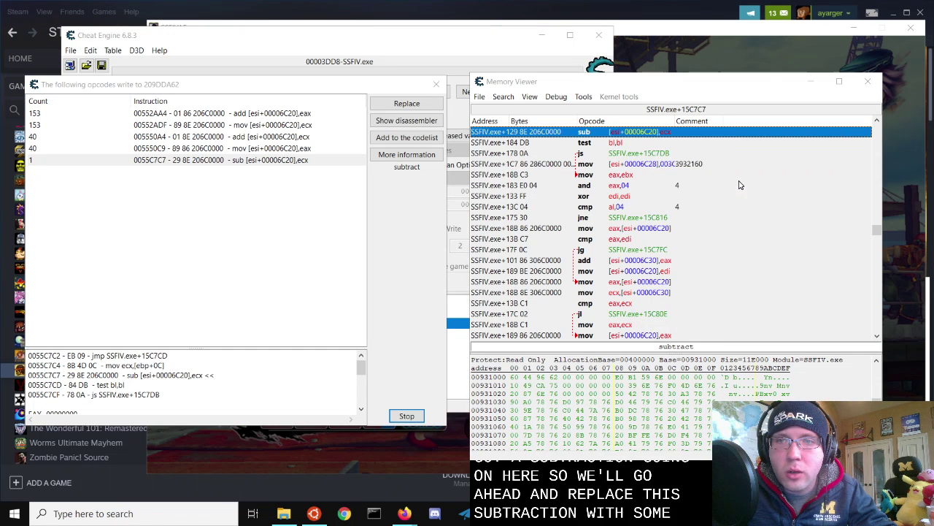
click(447, 290)
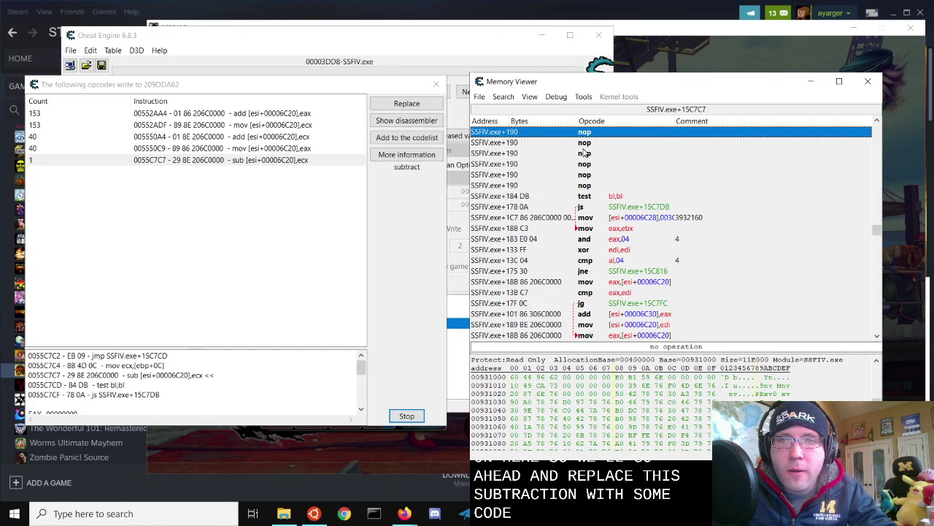
click(868, 81)
Resume the SSFIVAE fight to test whether Chun-Li still takes damage, and close the game.
click(814, 124)
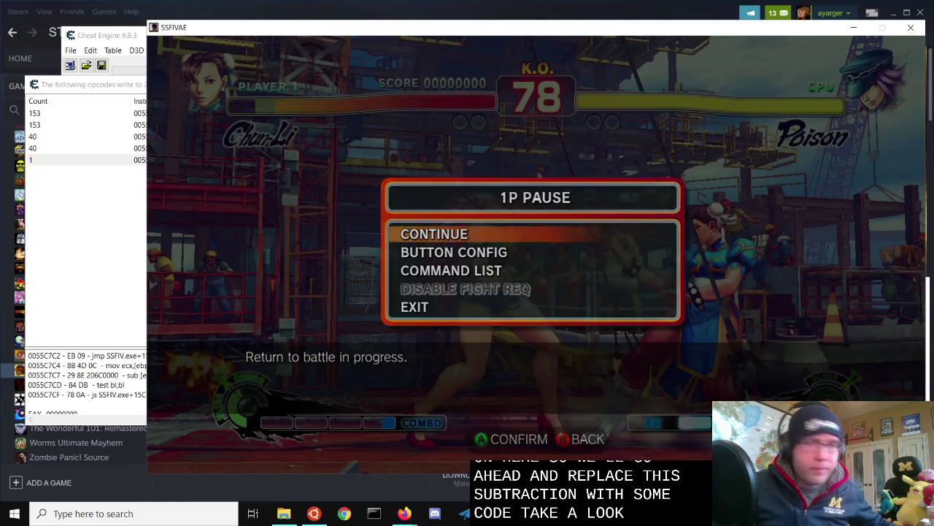
key(Return)
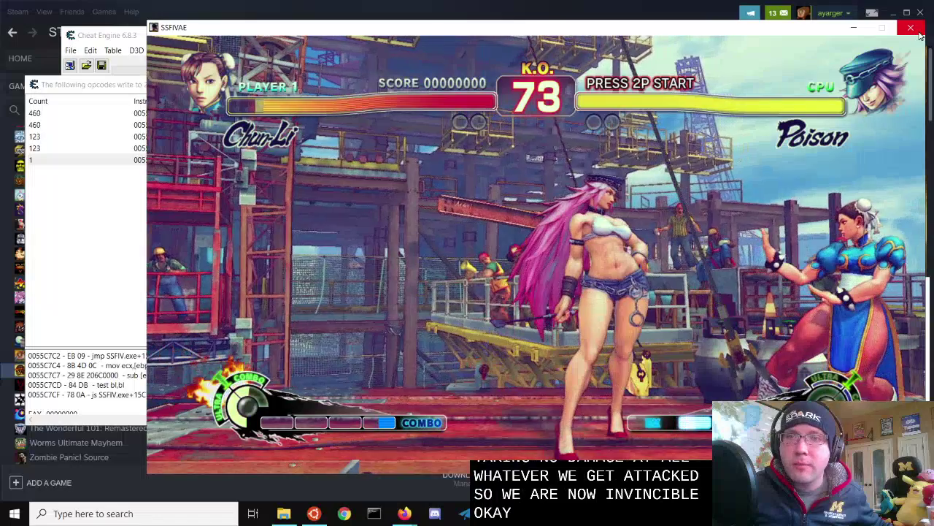
click(917, 32)
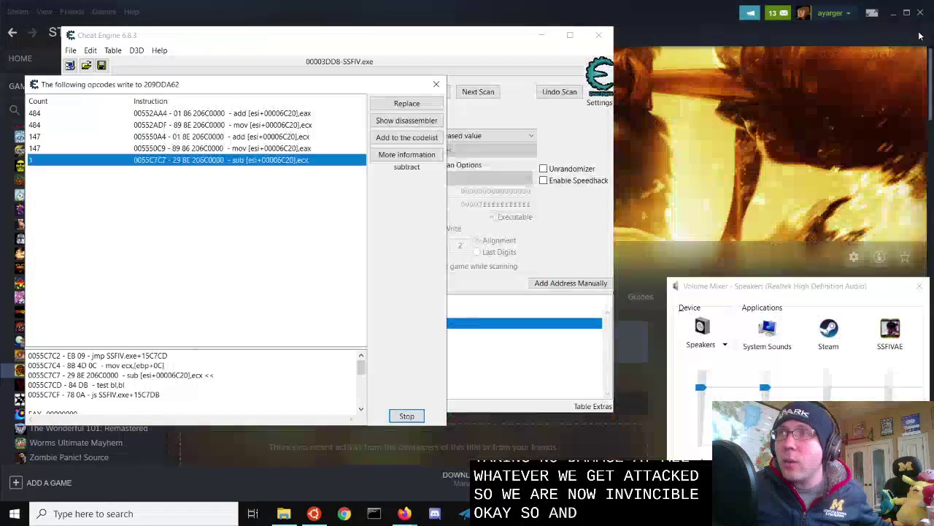
Close the list of opcodes writing to 209DDA62 and shift the main Cheat Engine window slightly.
click(288, 241)
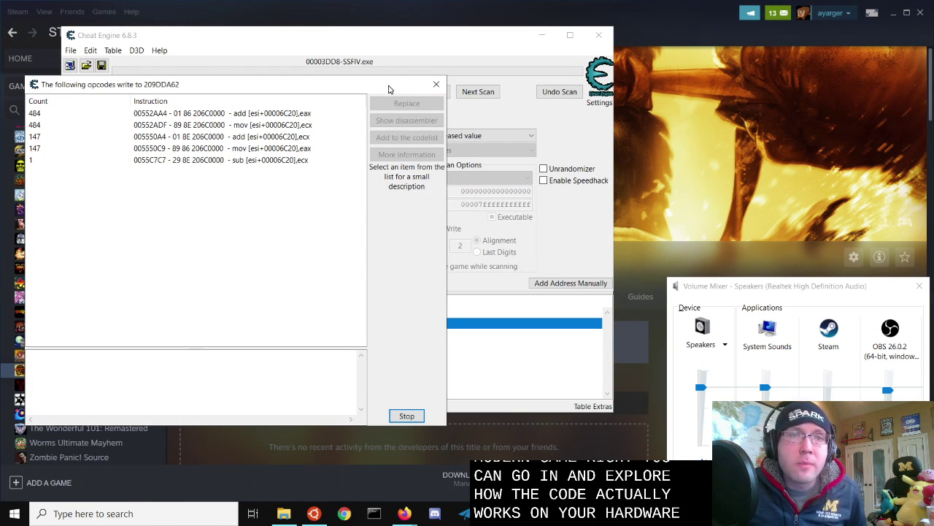
drag(413, 91, 425, 91)
click(448, 87)
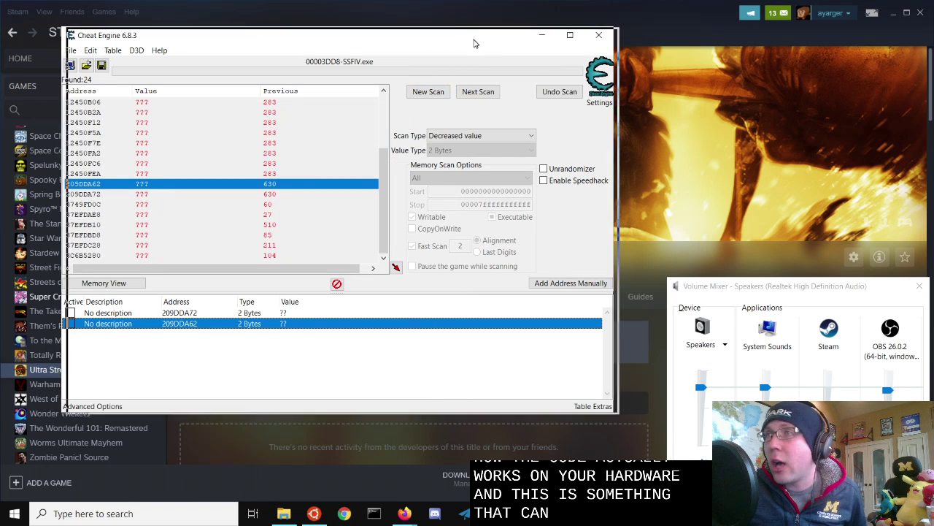
drag(470, 43, 482, 53)
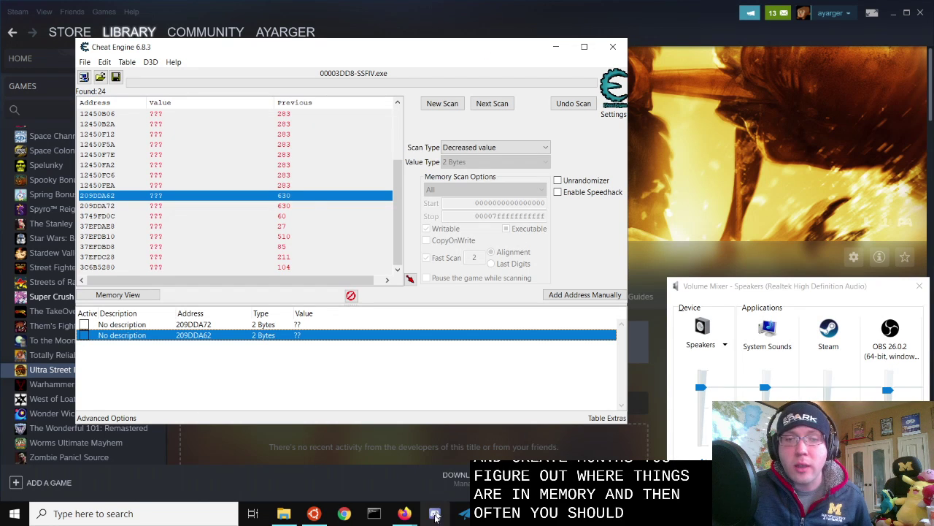
Switch to the Google Slides presentation in Firefox and advance the Street Fighter 4 demonstration to the Super Mario World memory map.
mouse_move(404, 513)
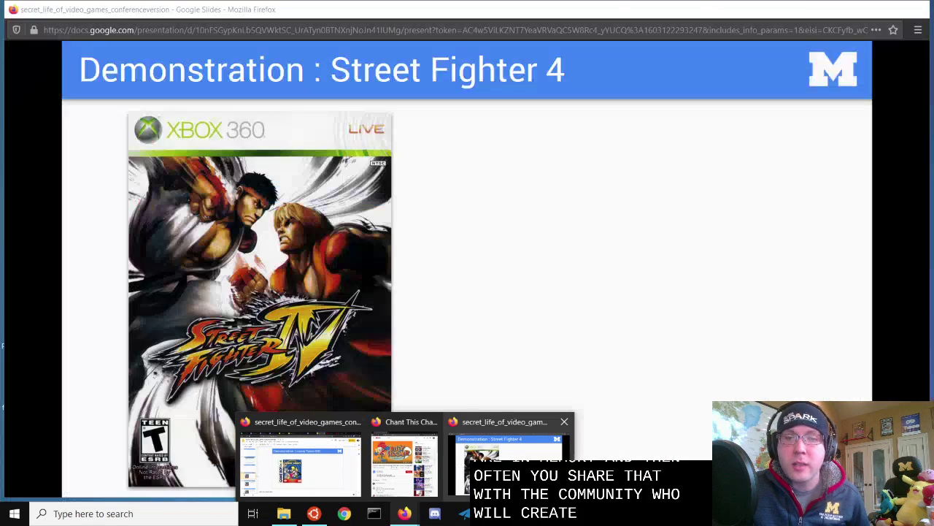
click(511, 463)
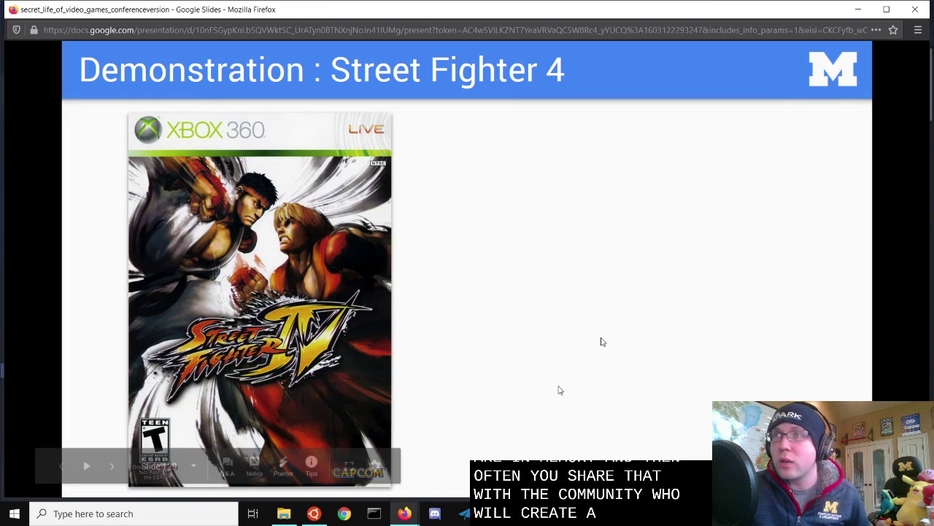
click(512, 296)
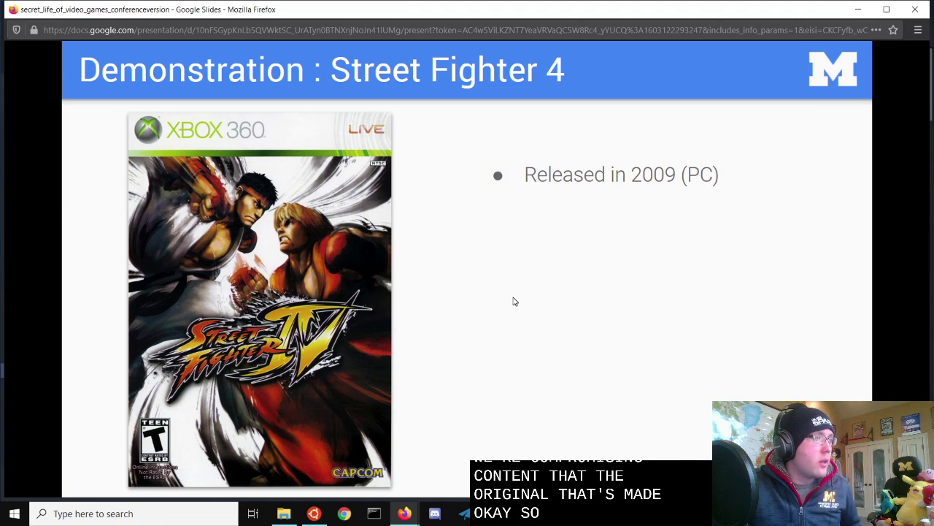
key(Right)
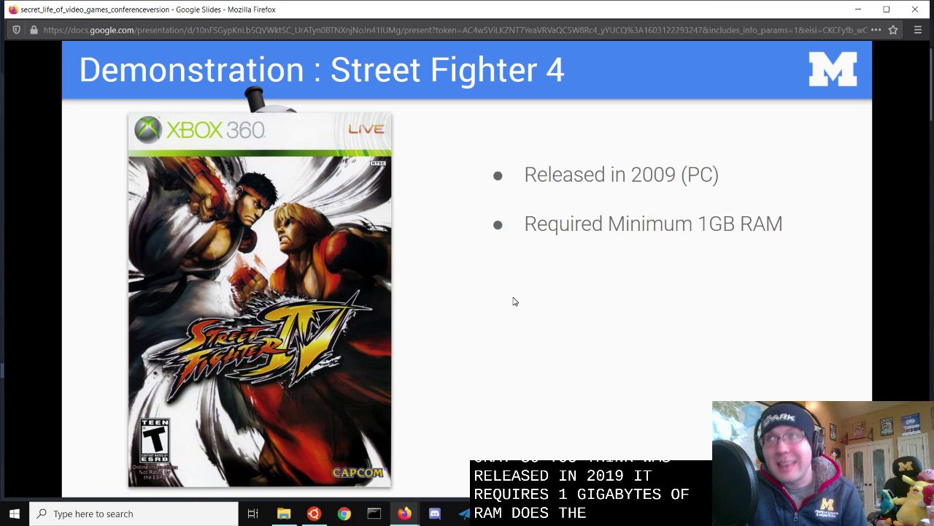
key(Right)
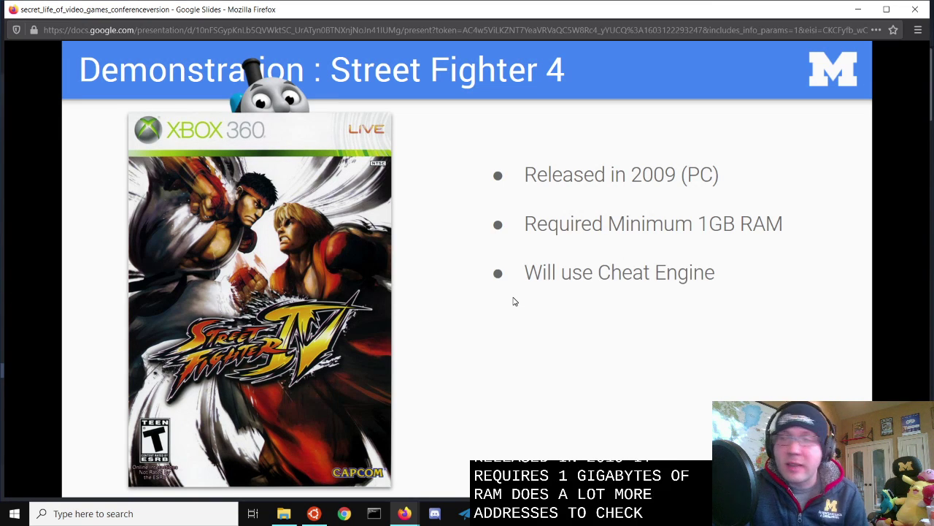
key(Right)
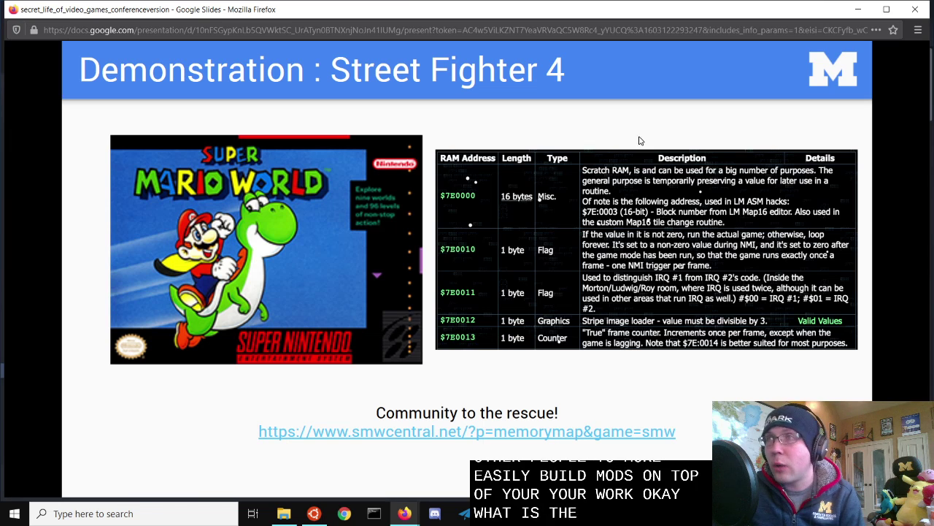
Advance the presentation past "The Value of Mods" and through the "Era of Mods" examples to Garry's Mod.
click(615, 154)
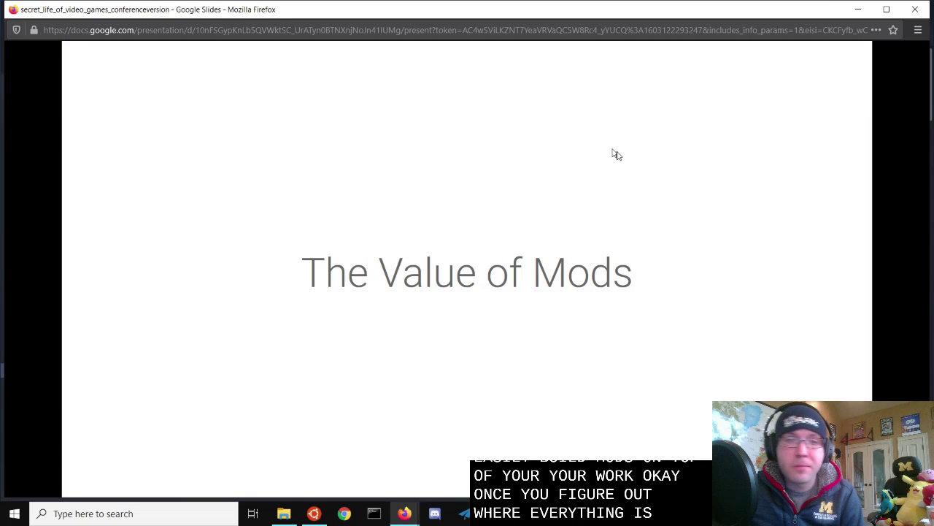
click(749, 177)
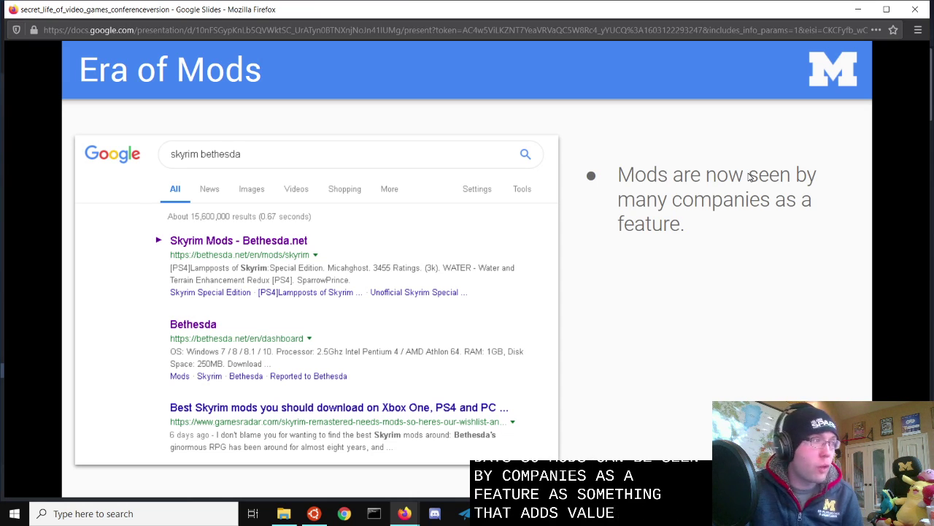
key(Right)
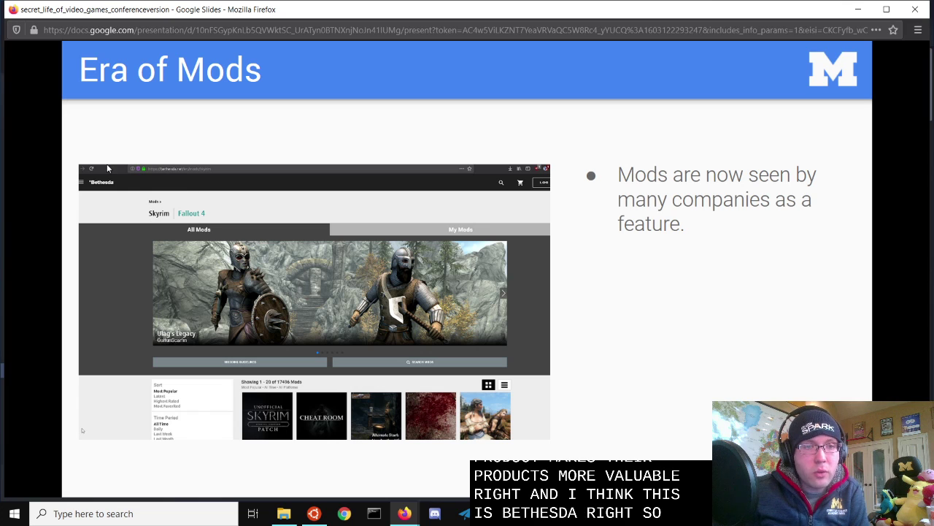
click(309, 228)
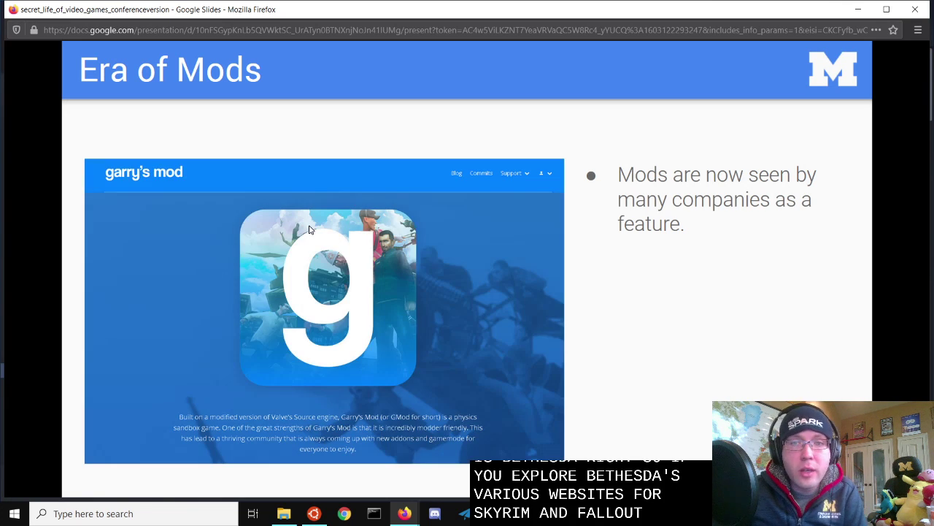